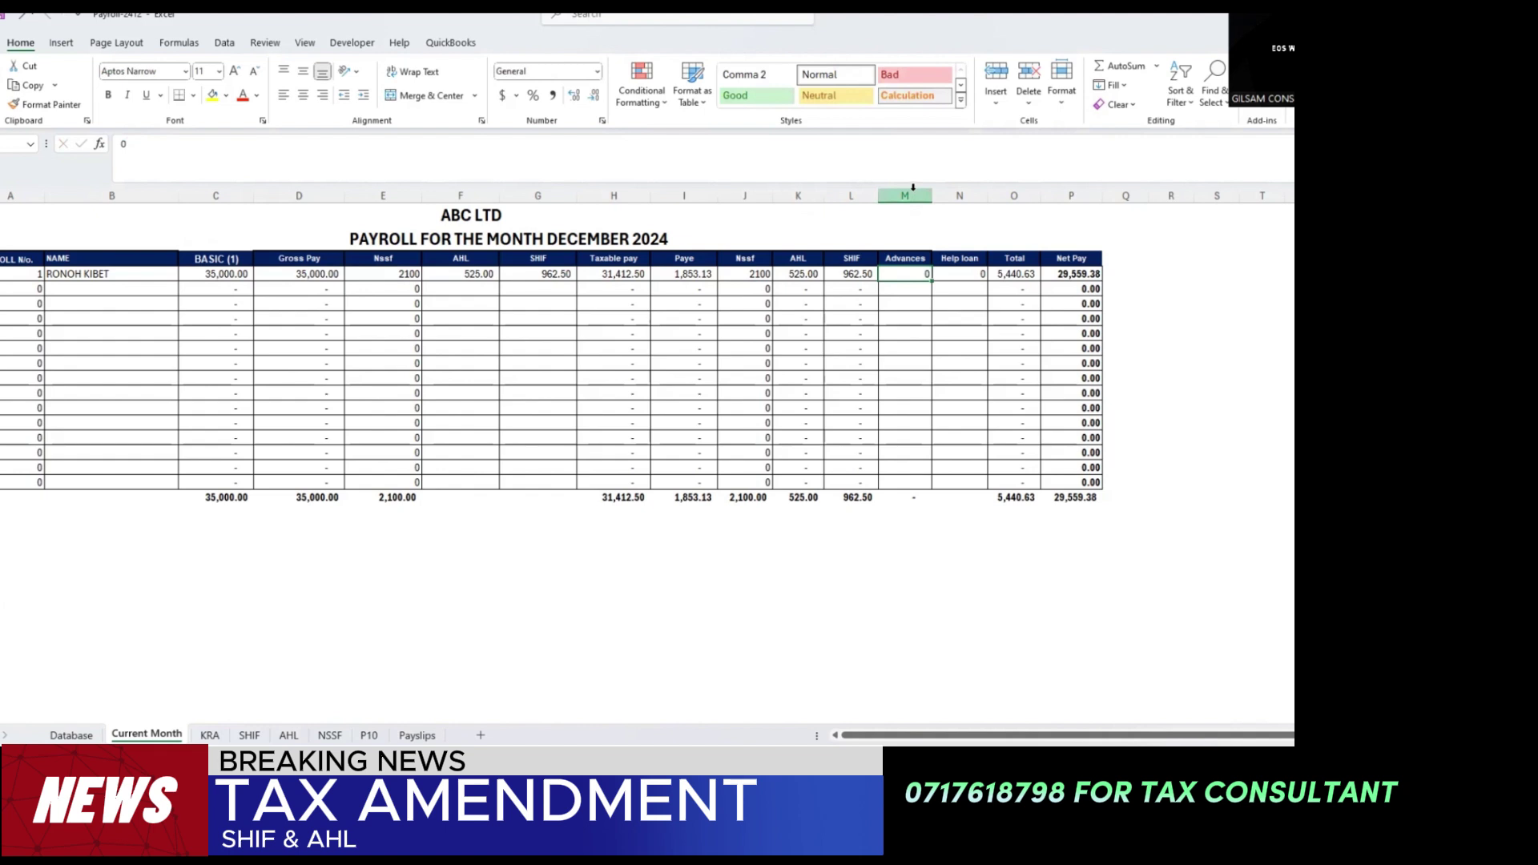
Inspect the Advances and Help loan columns without changing anything
{"action": "left_click", "coordinate": [915, 258]}
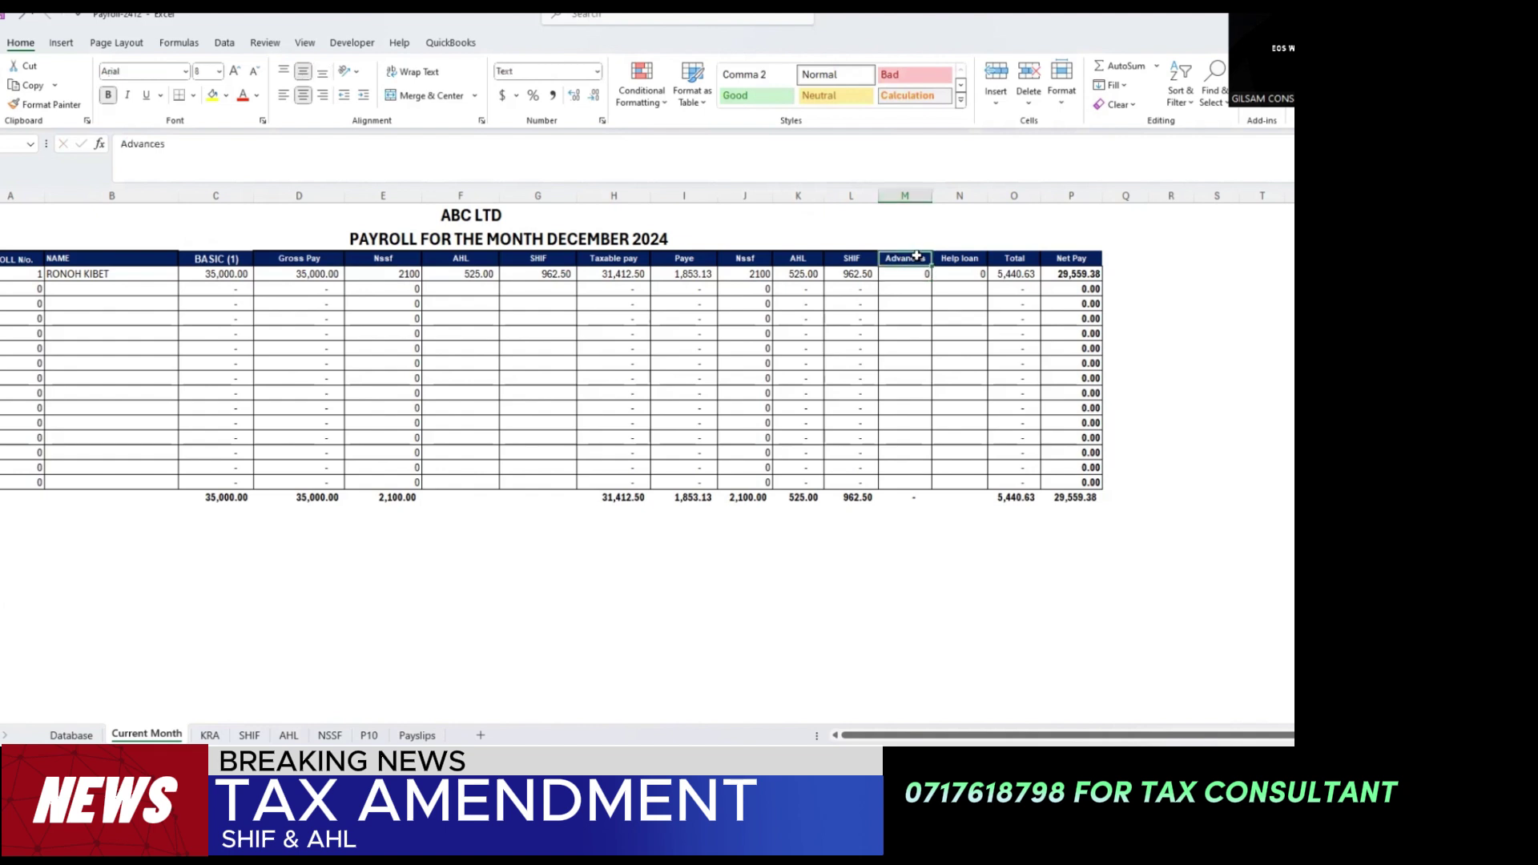
{"action": "left_click", "coordinate": [971, 262]}
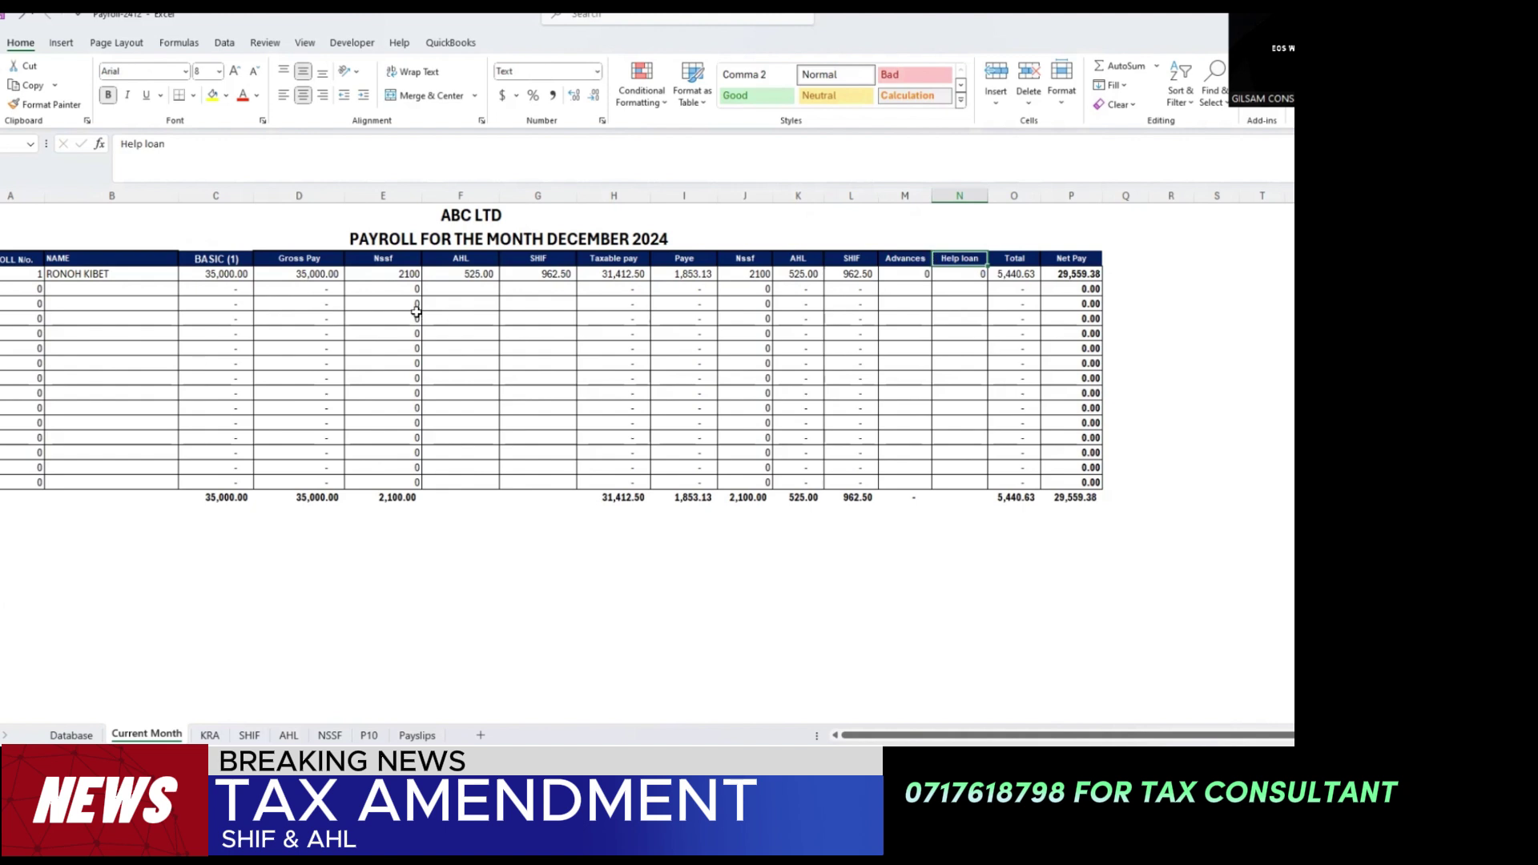
{"action": "left_click", "coordinate": [977, 193]}
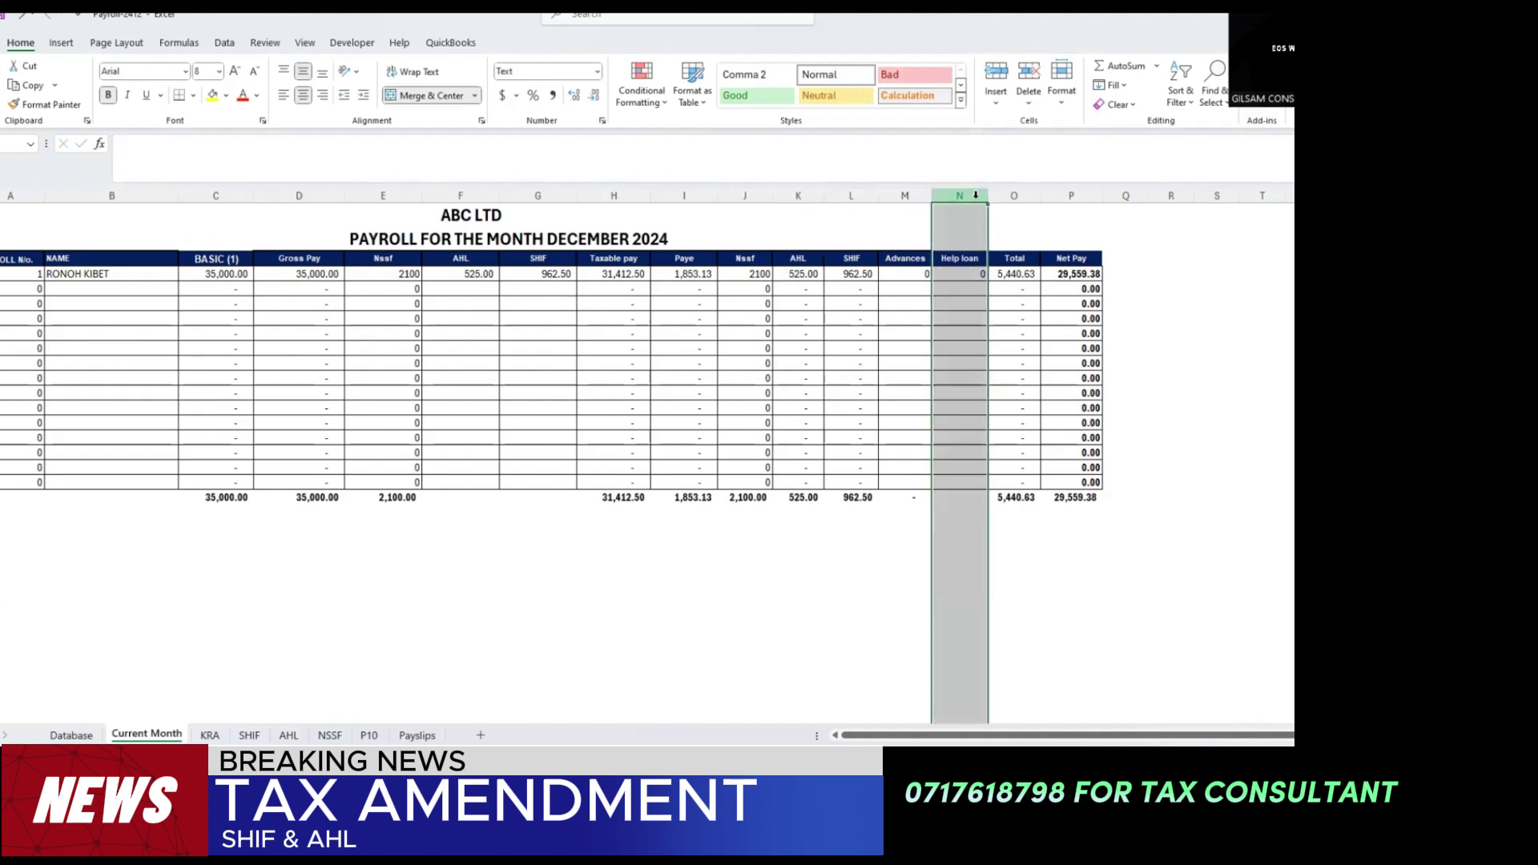
{"action": "right_click", "coordinate": [976, 195]}
{"action": "key", "text": "Escape"}
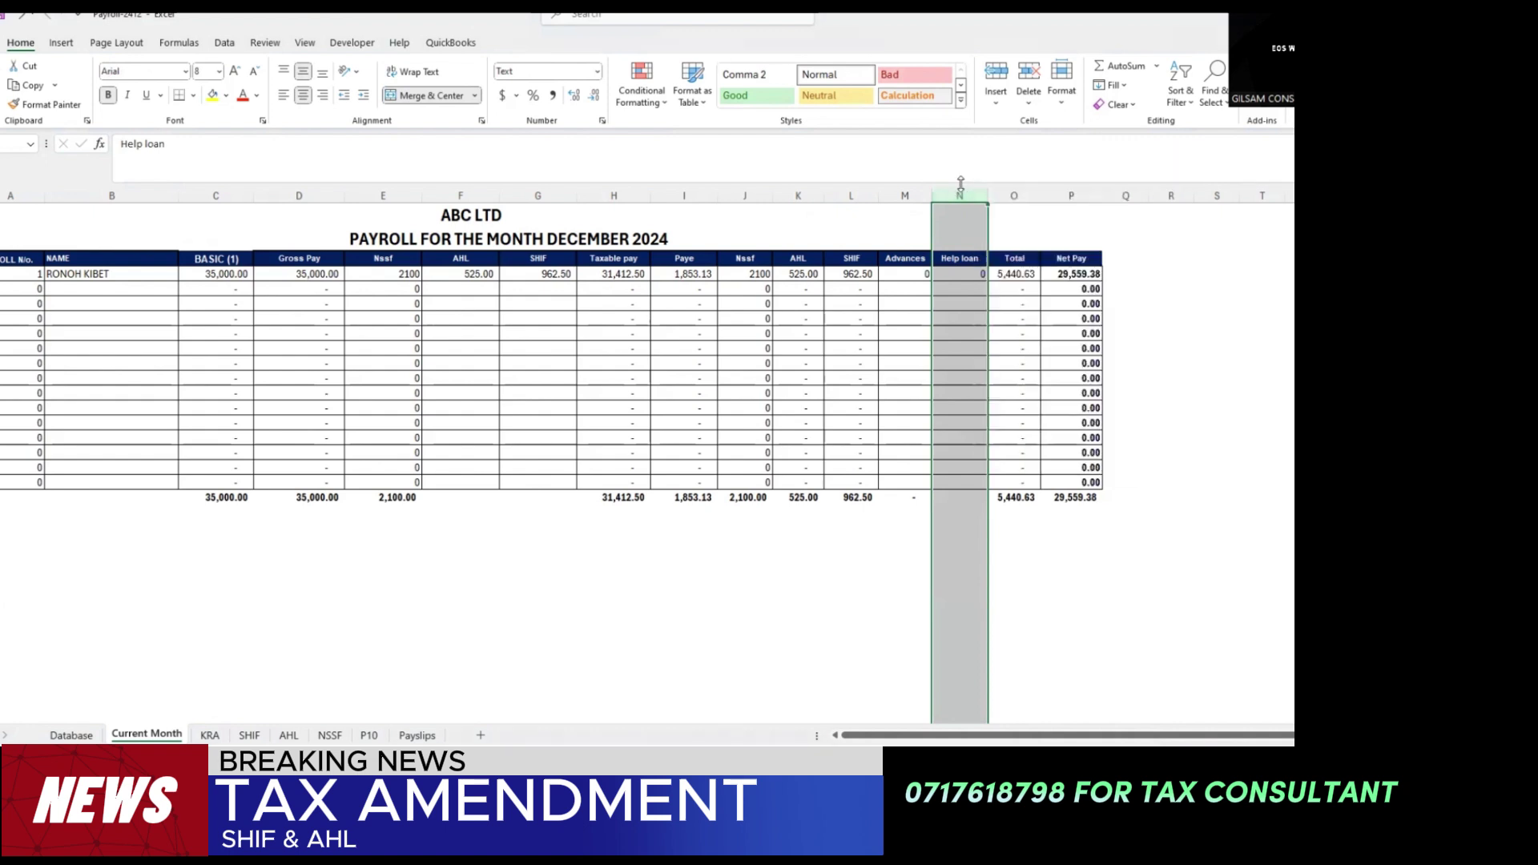
Confirm Total is =SUM(I4:N4) and Net Pay is =D4-O4 for the first employee
{"action": "left_click", "coordinate": [1059, 273]}
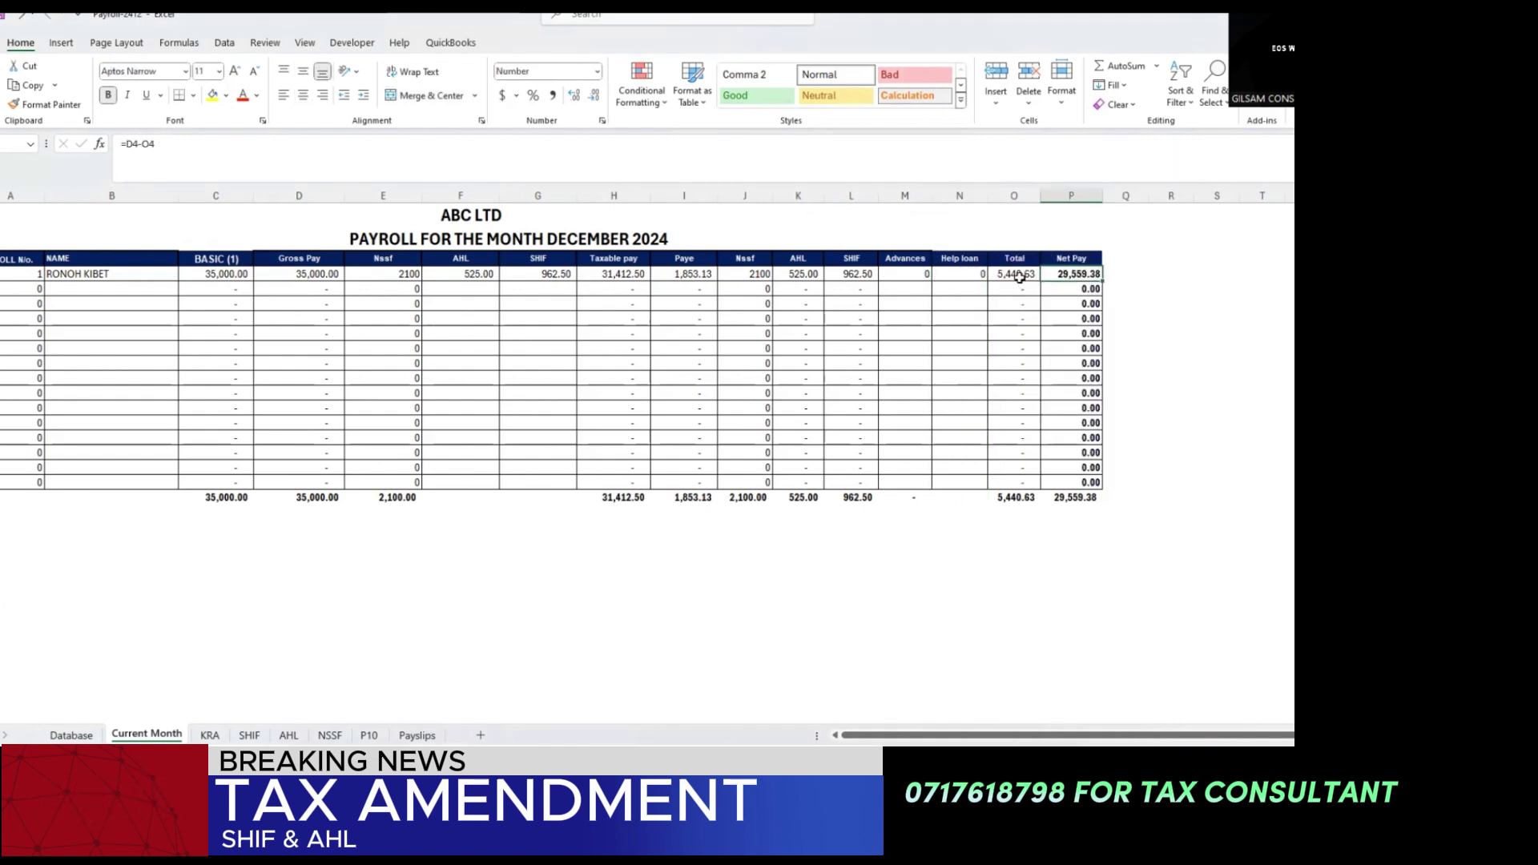
{"action": "left_click", "coordinate": [1019, 277]}
{"action": "left_click", "coordinate": [258, 146]}
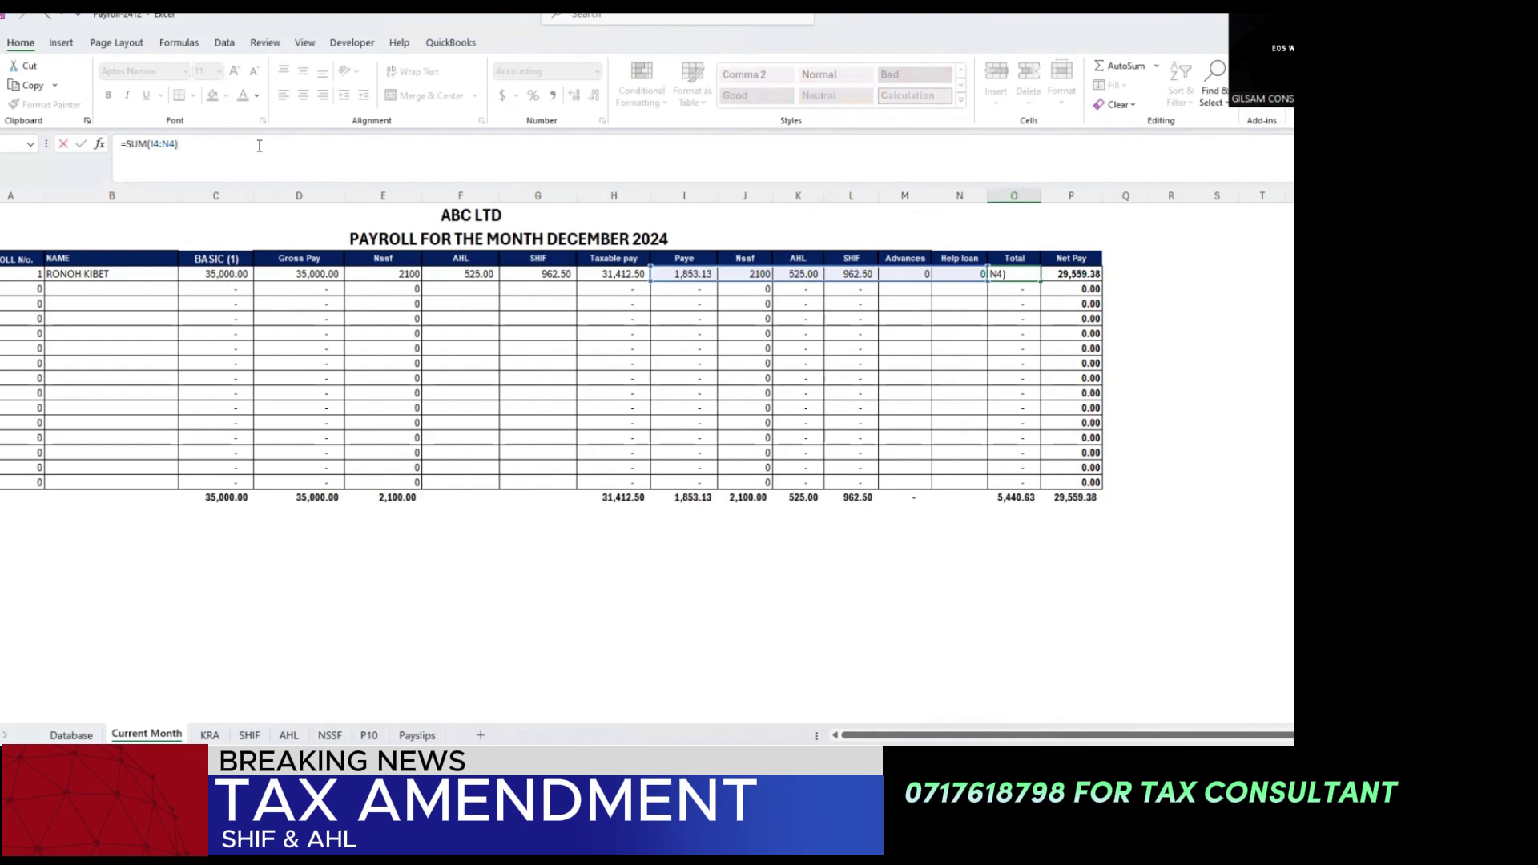
{"action": "key", "text": "Return"}
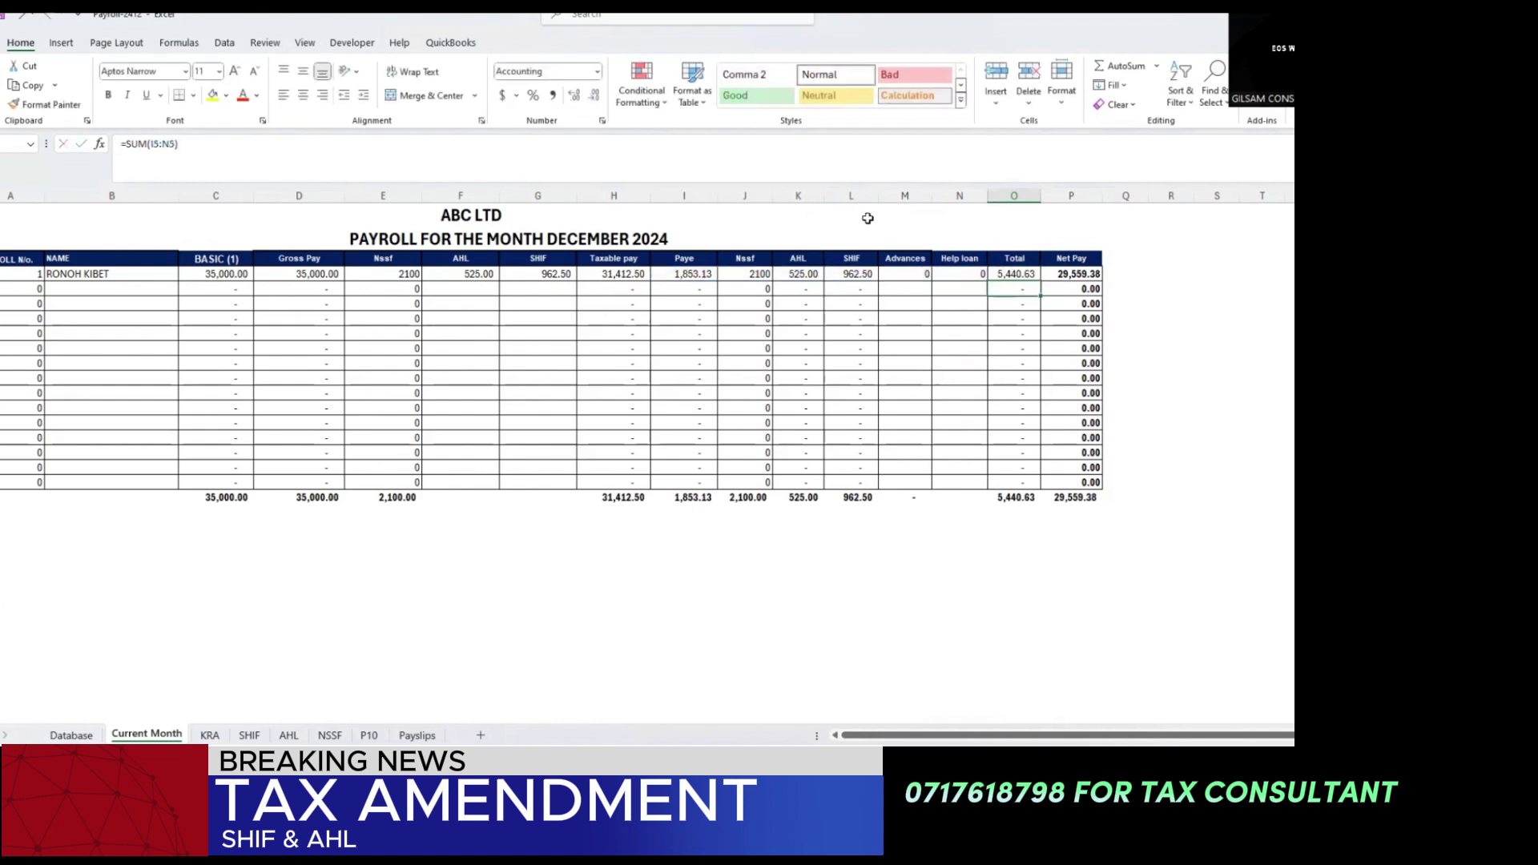
{"action": "left_click", "coordinate": [1074, 274]}
{"action": "left_click", "coordinate": [210, 161]}
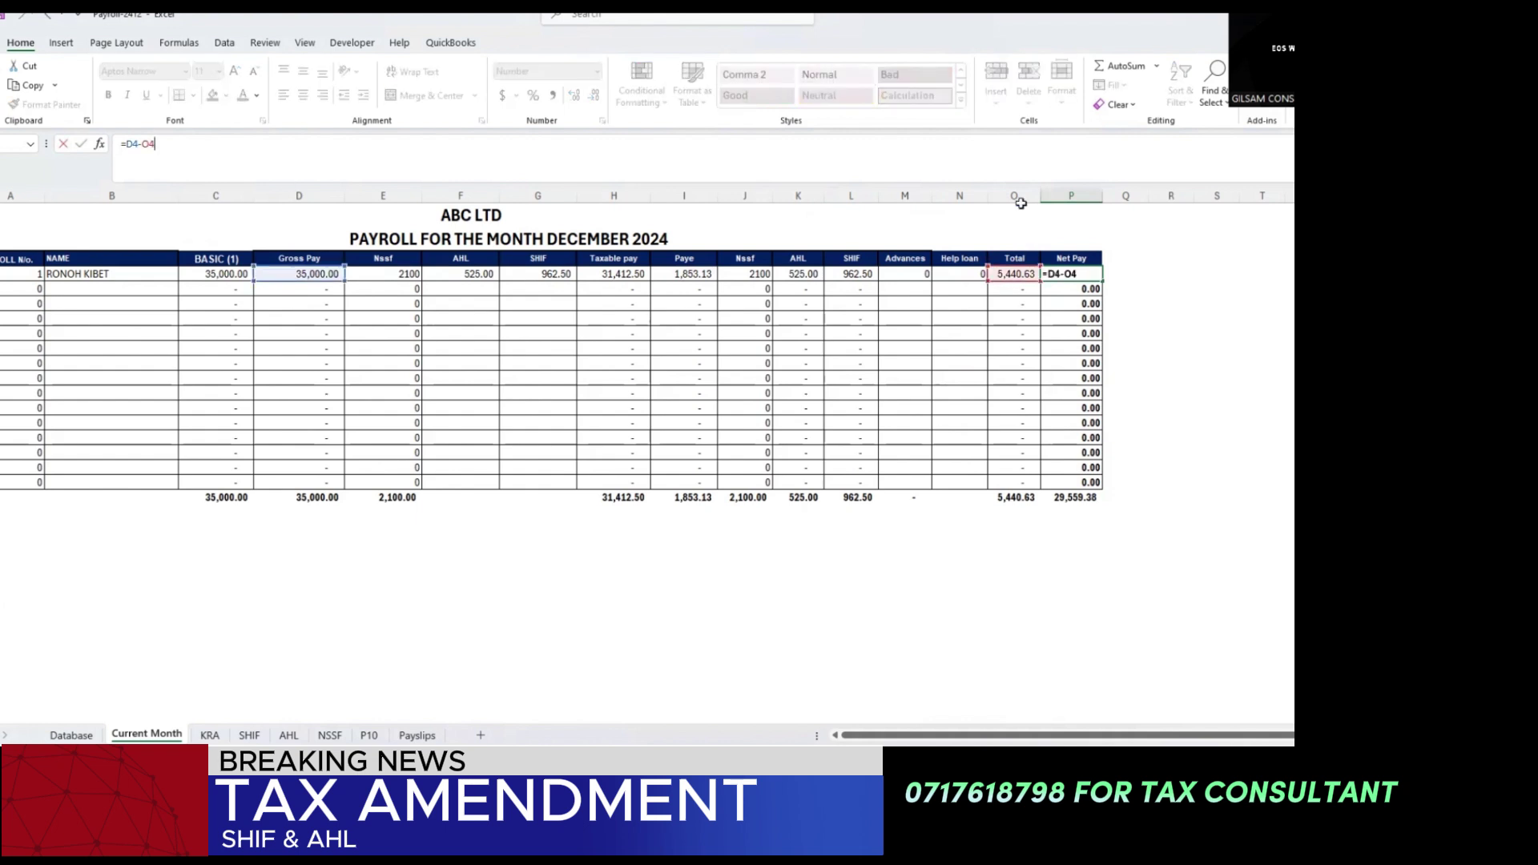
{"action": "left_click", "coordinate": [1077, 278]}
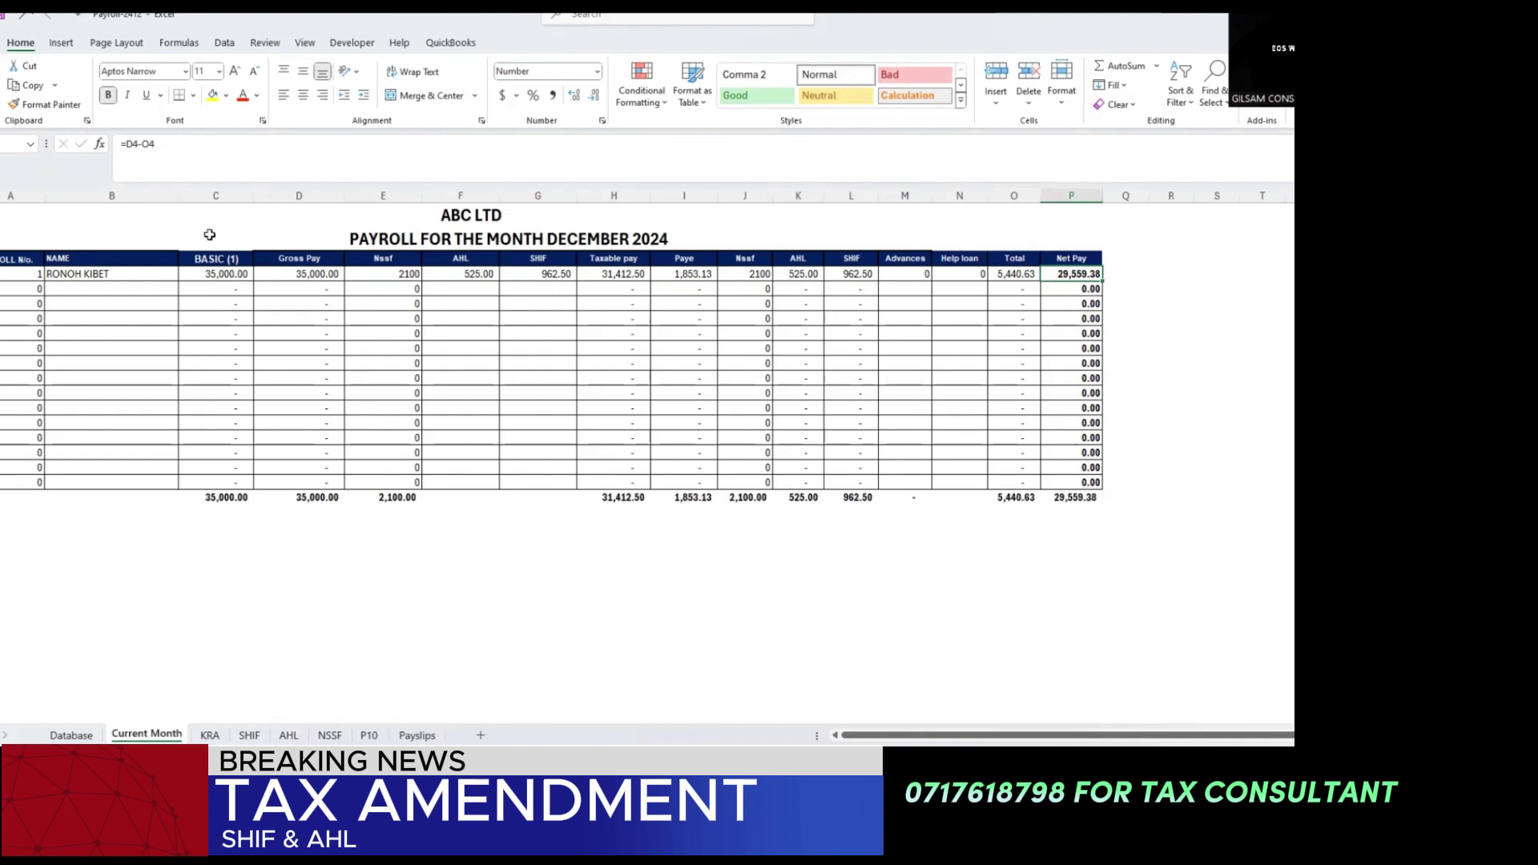
Select the Advances and Help loan columns, then go to the Database sheet
{"action": "left_click", "coordinate": [365, 559]}
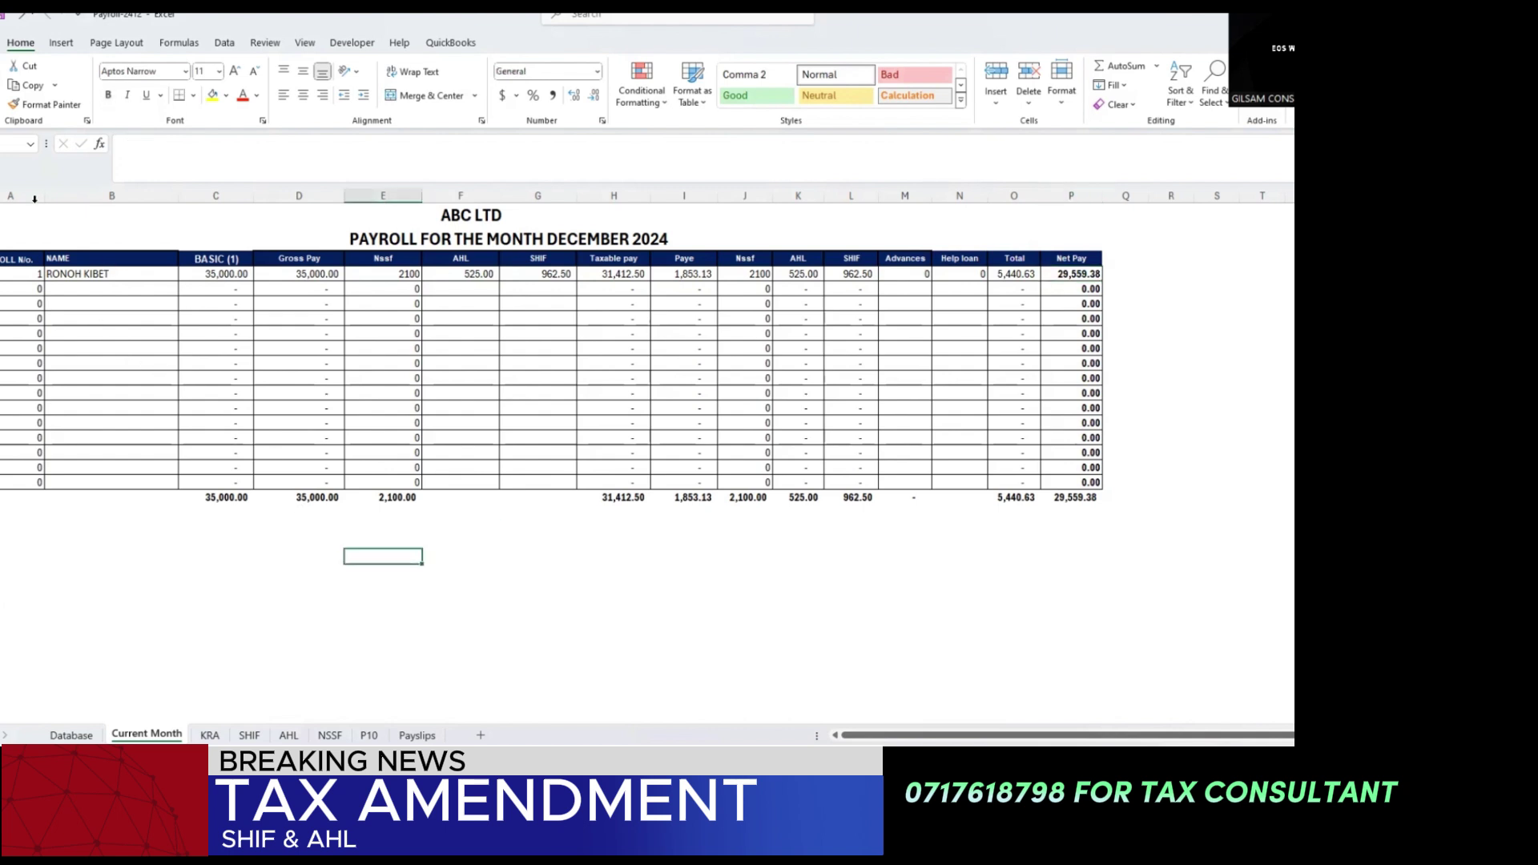
{"action": "left_click_drag", "start_coordinate": [34, 199], "coordinate": [1059, 302]}
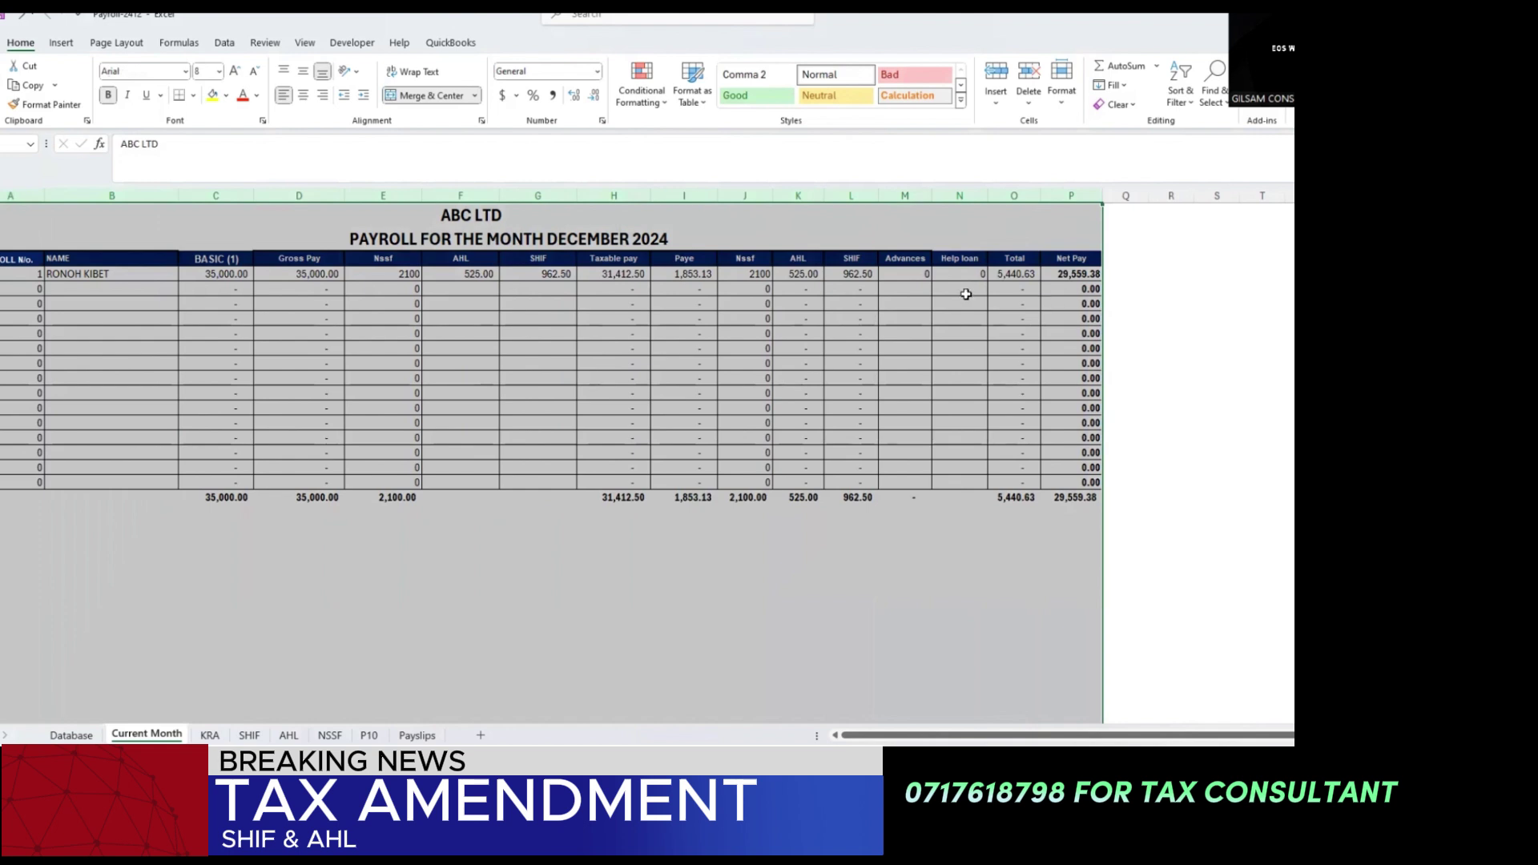
{"action": "left_click_drag", "start_coordinate": [918, 197], "coordinate": [961, 207]}
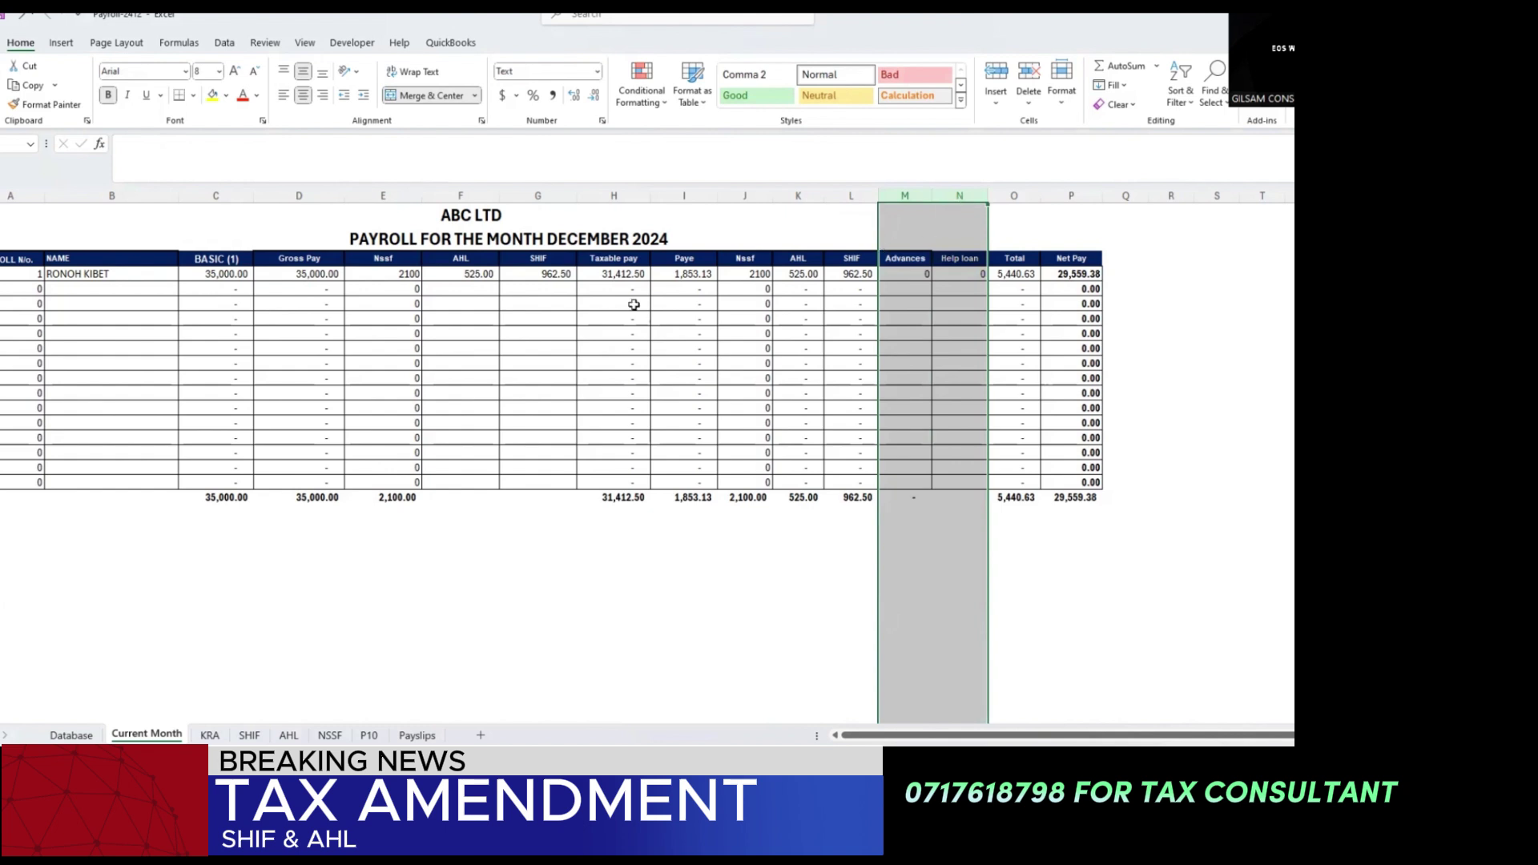
{"action": "left_click", "coordinate": [60, 737]}
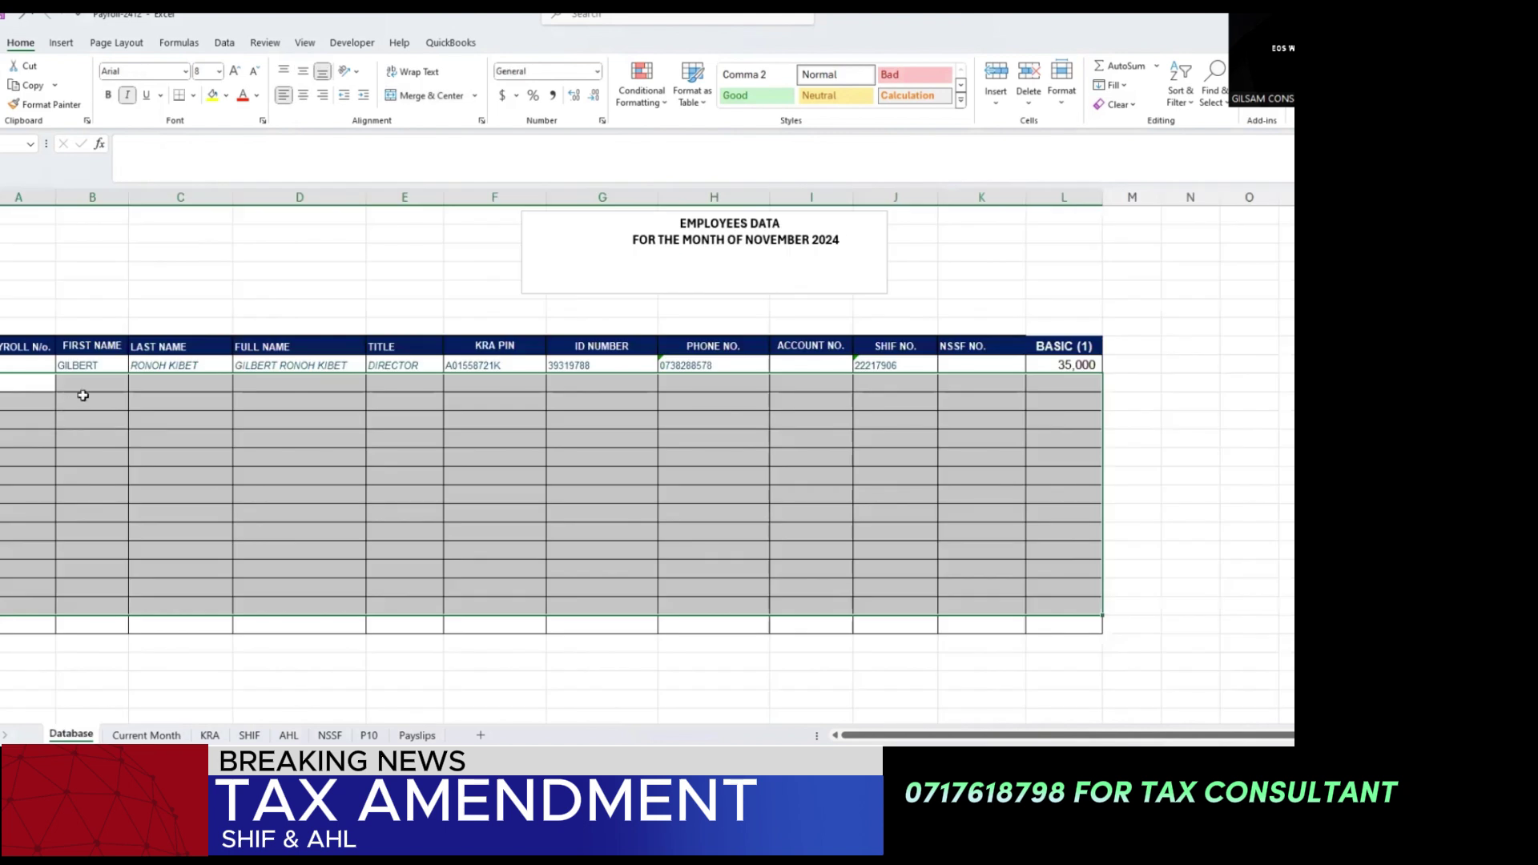
Copy the first employee's Database record, including 35,000 basic, into row 3, then return to Current Month
{"action": "left_click", "coordinate": [84, 398]}
{"action": "left_click_drag", "start_coordinate": [11, 370], "coordinate": [809, 365]}
{"action": "left_click_drag", "start_coordinate": [936, 346], "coordinate": [1066, 362]}
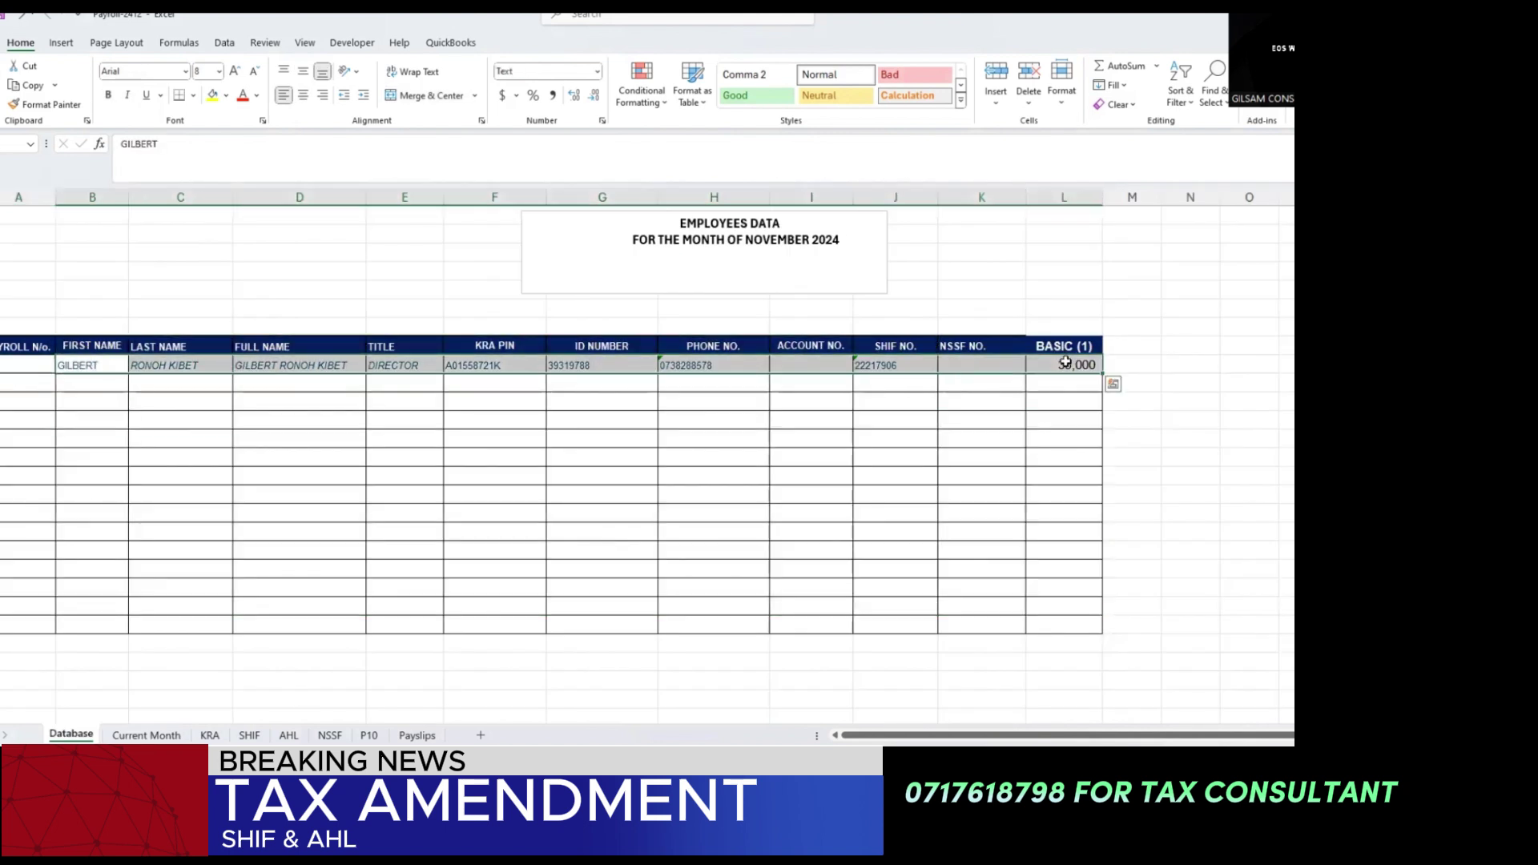
{"action": "key", "text": "ctrl+c"}
{"action": "left_click", "coordinate": [96, 379]}
{"action": "key", "text": "ctrl+v"}
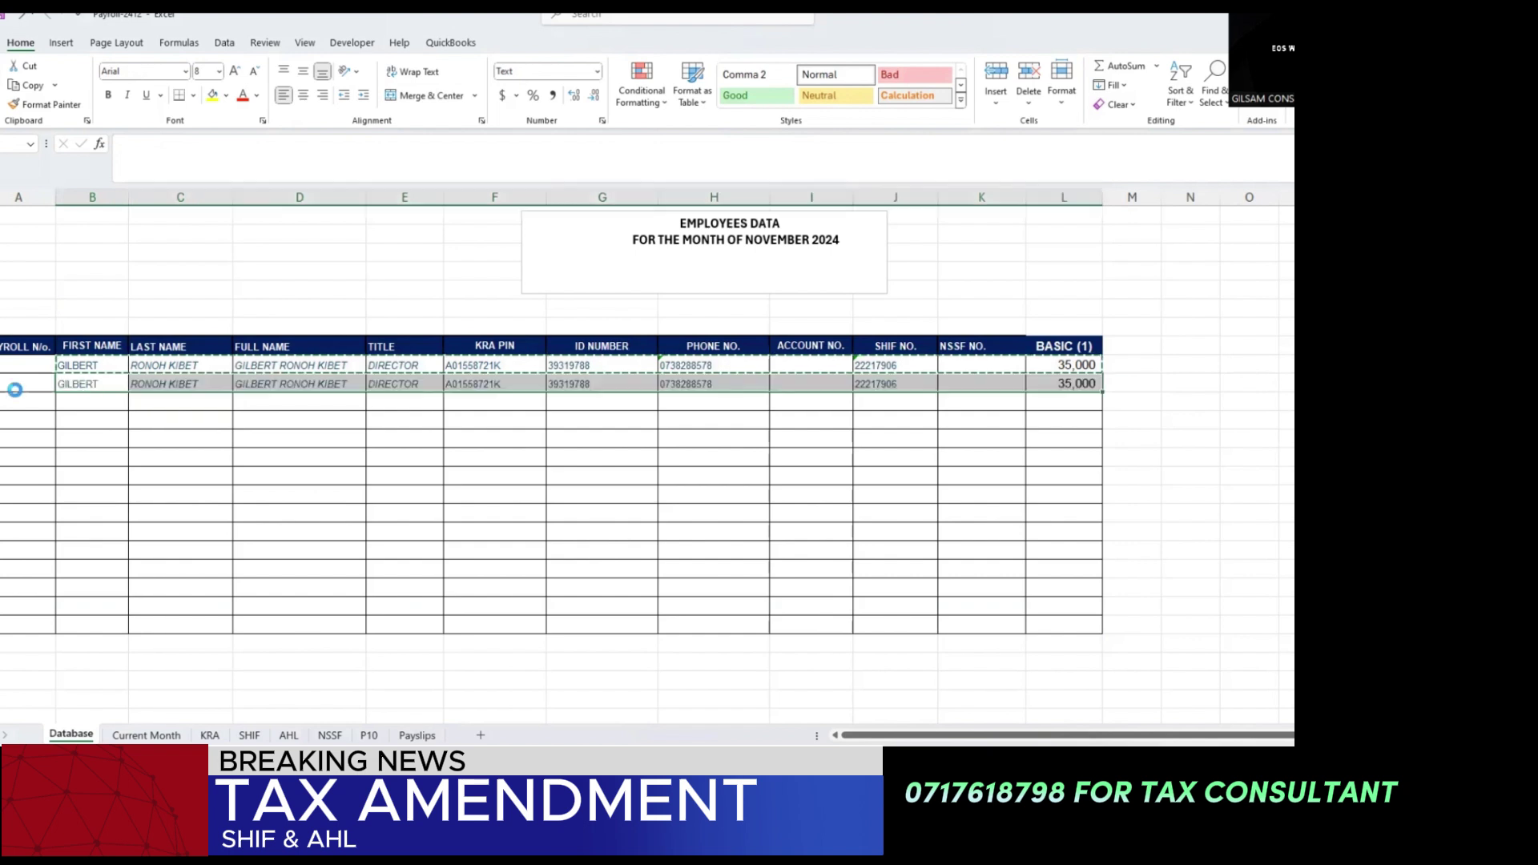
{"action": "left_click", "coordinate": [16, 384]}
{"action": "key", "text": "Escape"}
{"action": "left_click", "coordinate": [133, 415]}
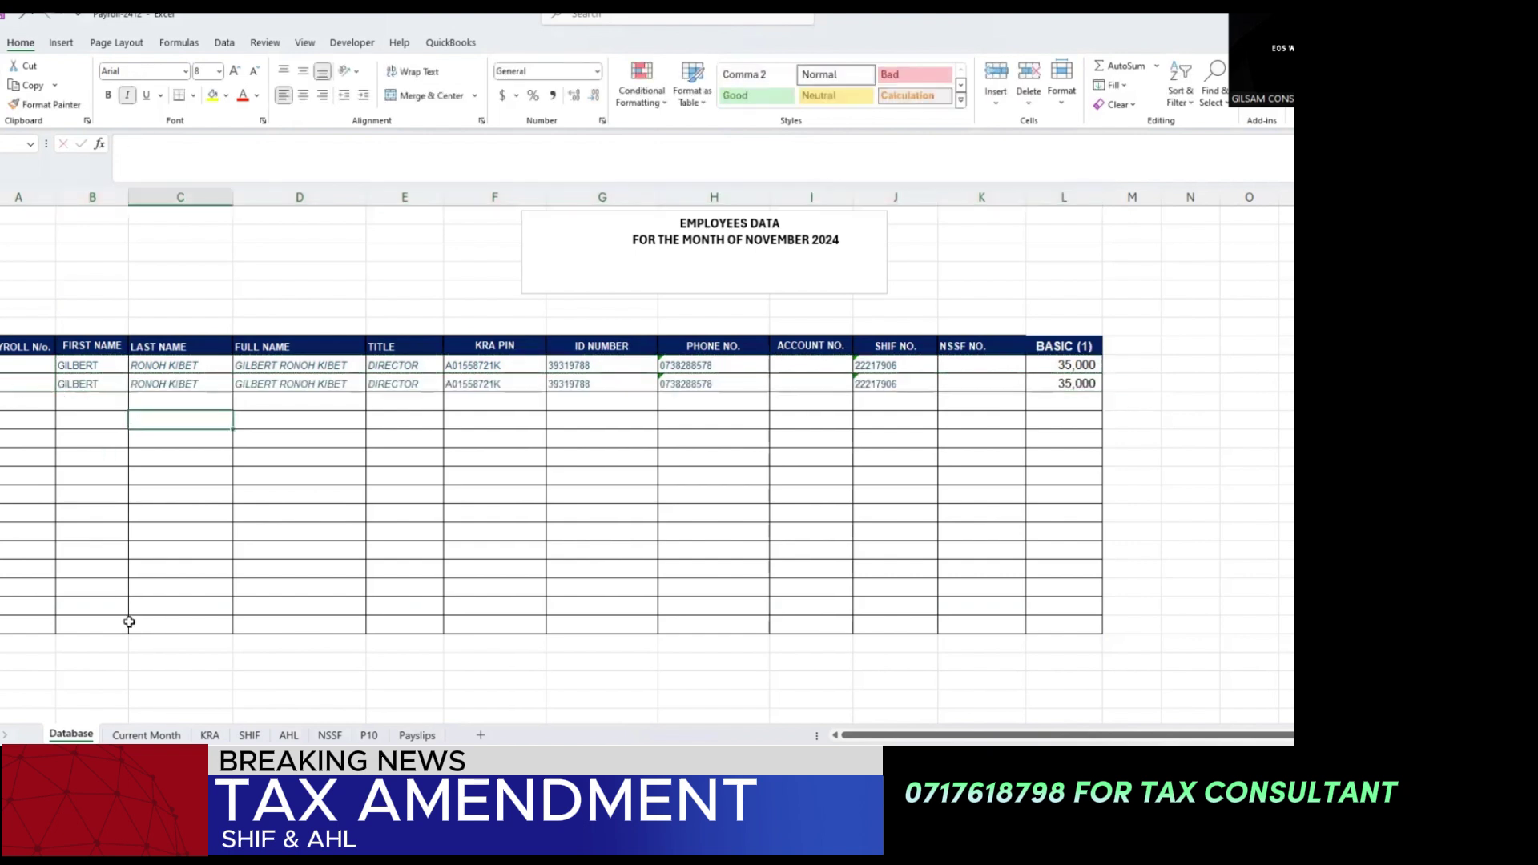
{"action": "left_click", "coordinate": [147, 735]}
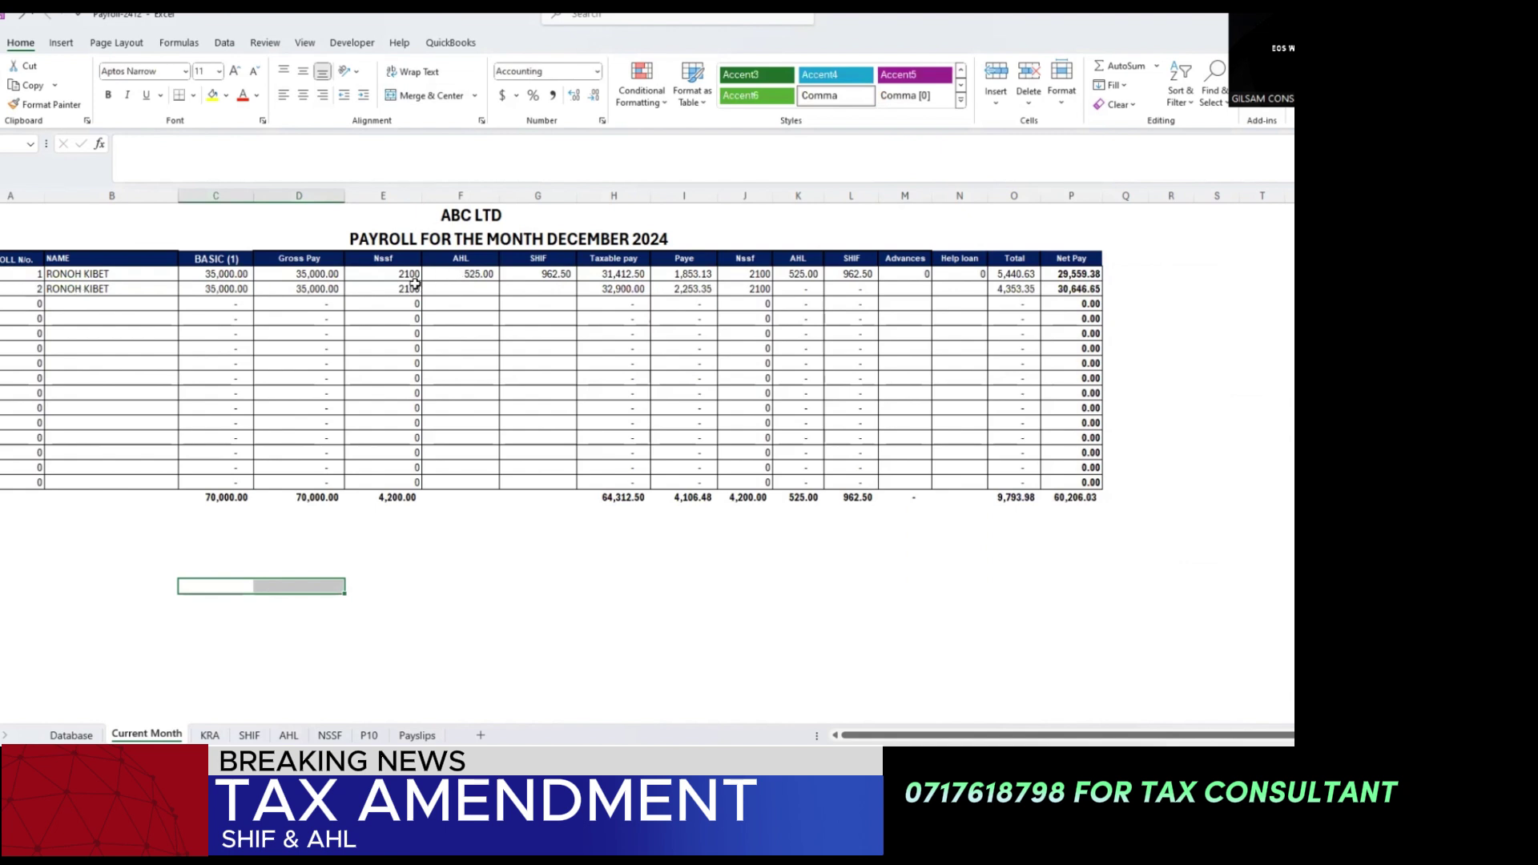
Fill the AHL formula down F4:F18 and the SHIF formula down to G18, then review Net Pay
{"action": "left_click_drag", "start_coordinate": [471, 274], "coordinate": [460, 482]}
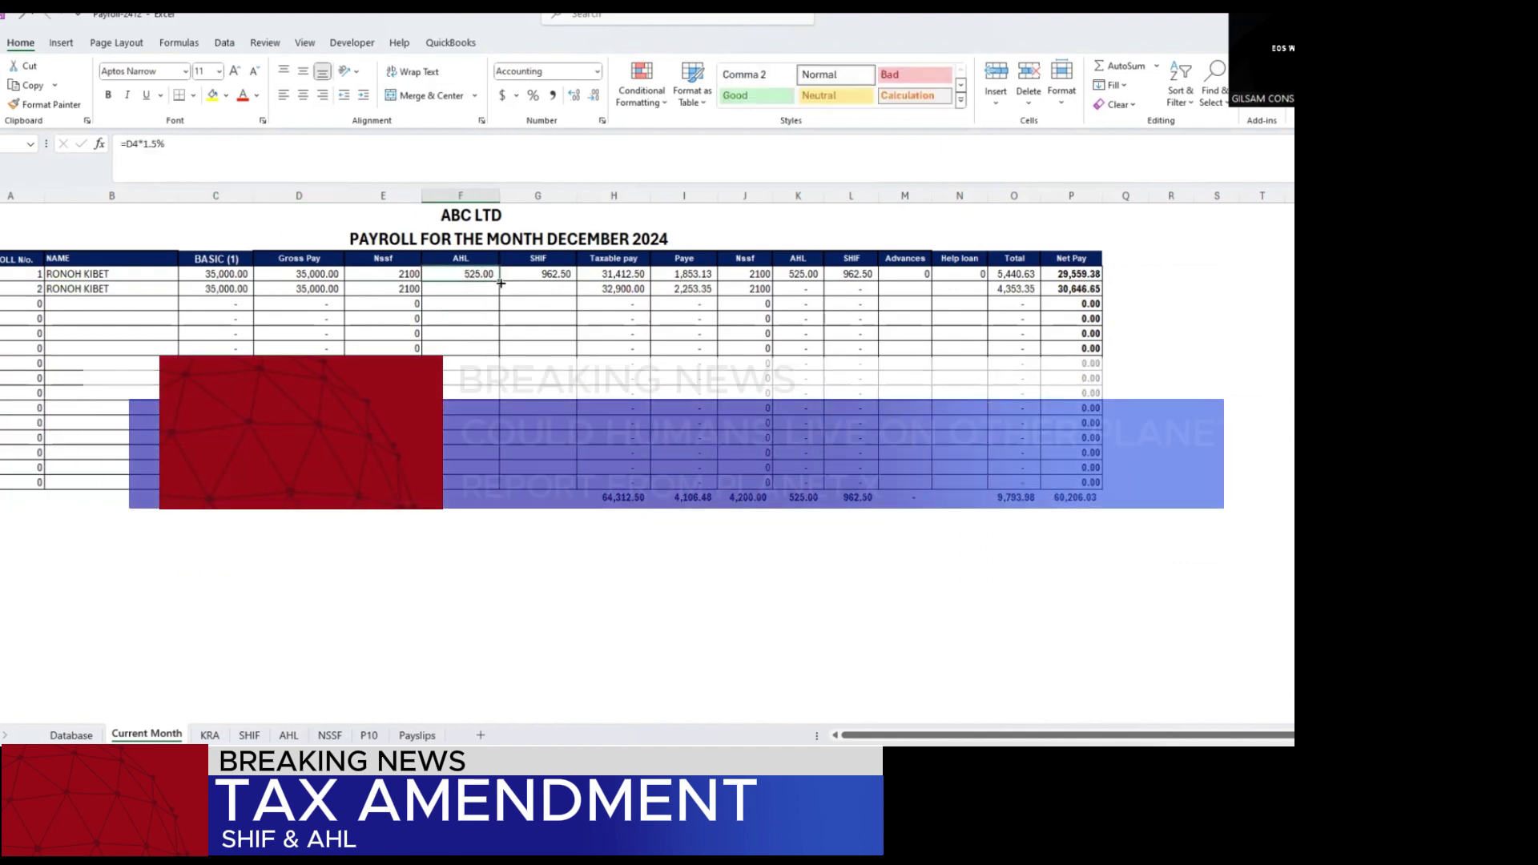
{"action": "key", "text": "ctrl+d"}
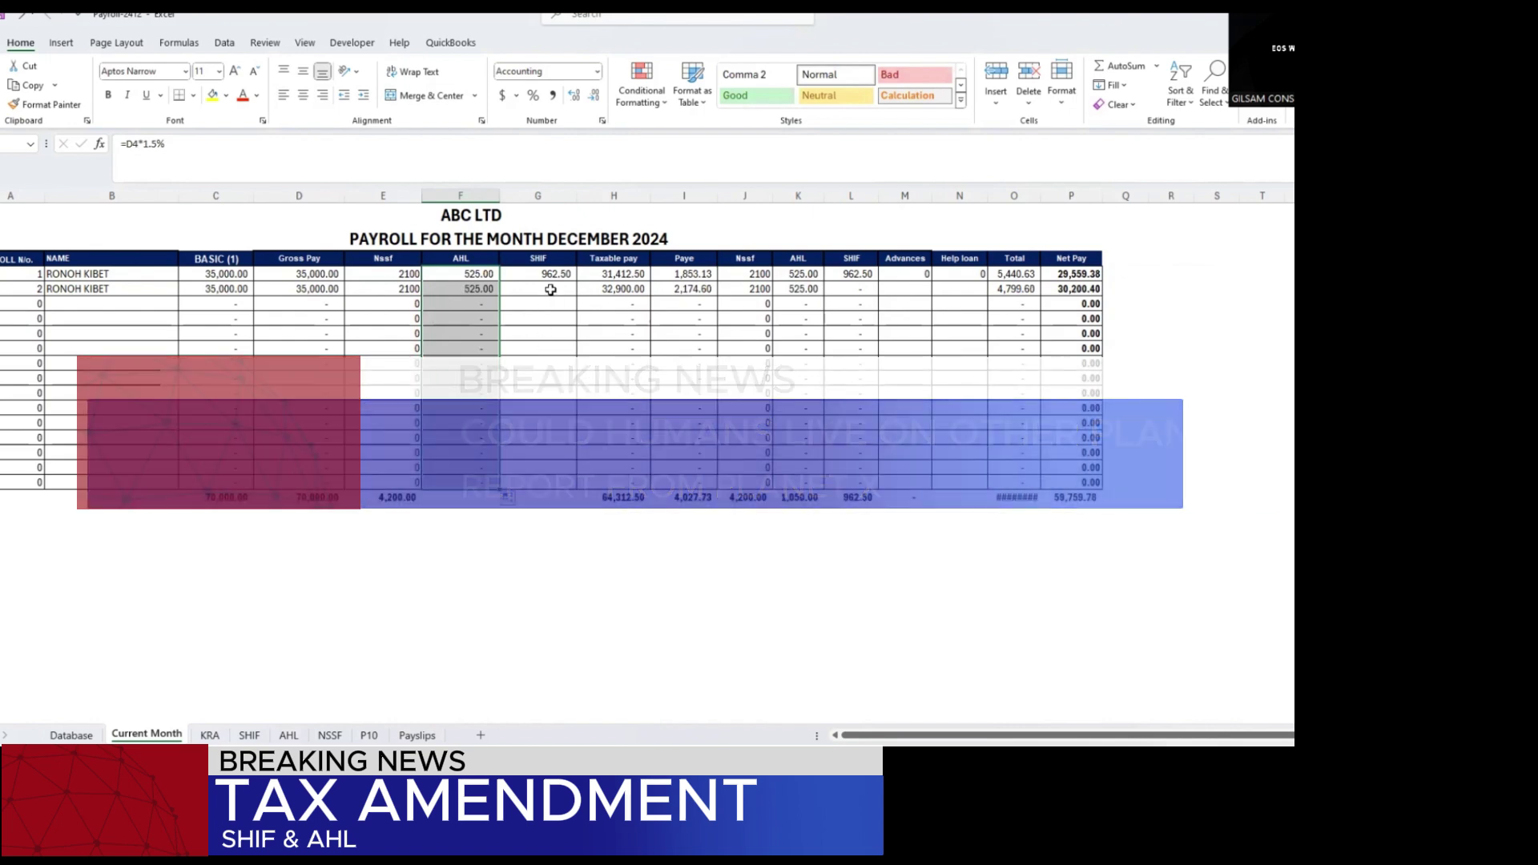
{"action": "left_click", "coordinate": [543, 274]}
{"action": "left_click_drag", "start_coordinate": [580, 281], "coordinate": [570, 486]}
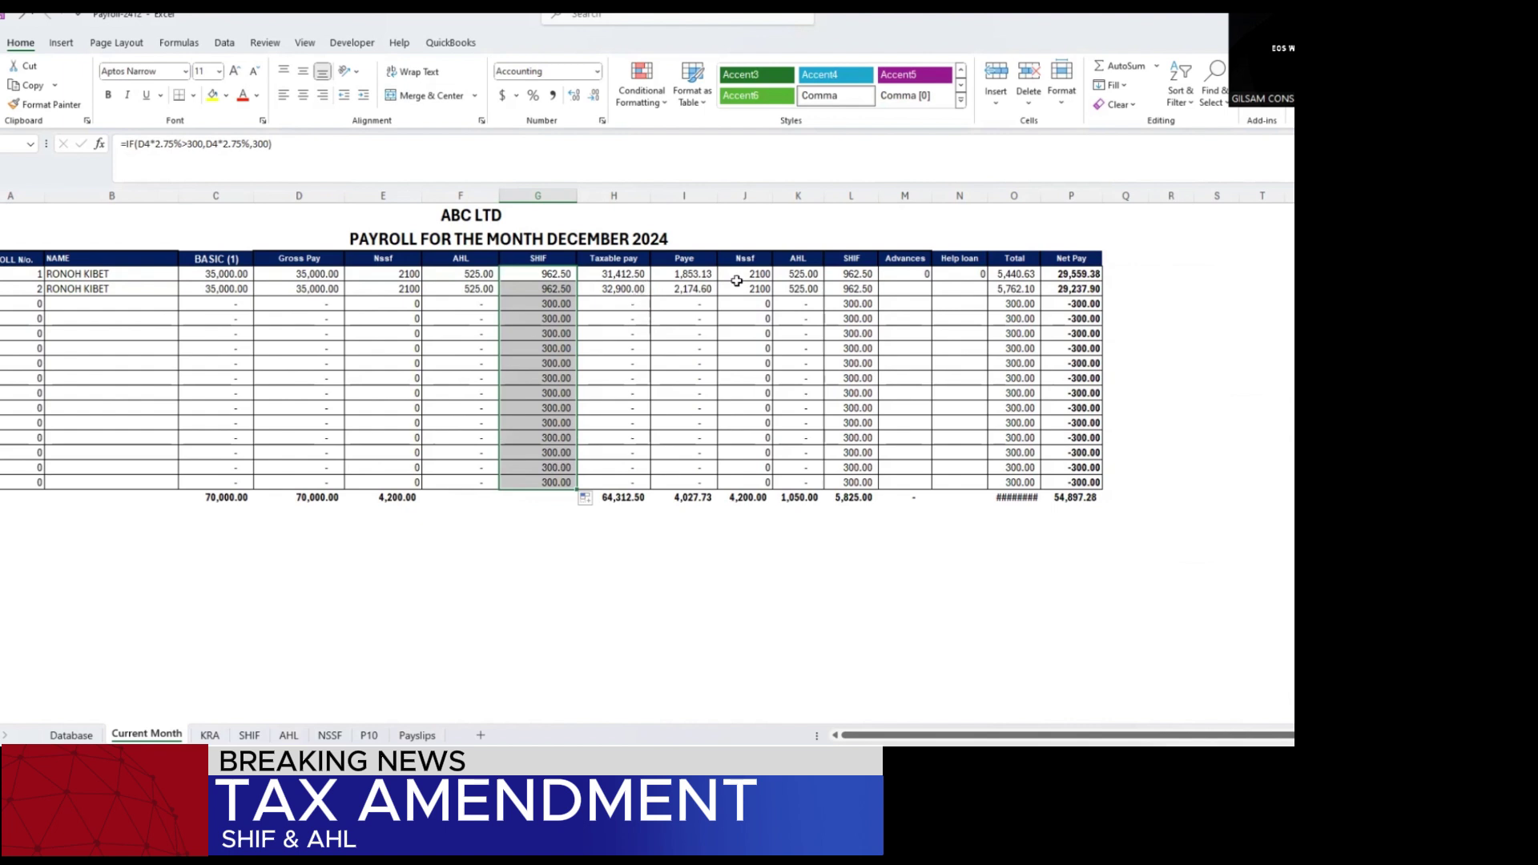
{"action": "left_click_drag", "start_coordinate": [1069, 274], "coordinate": [1072, 481]}
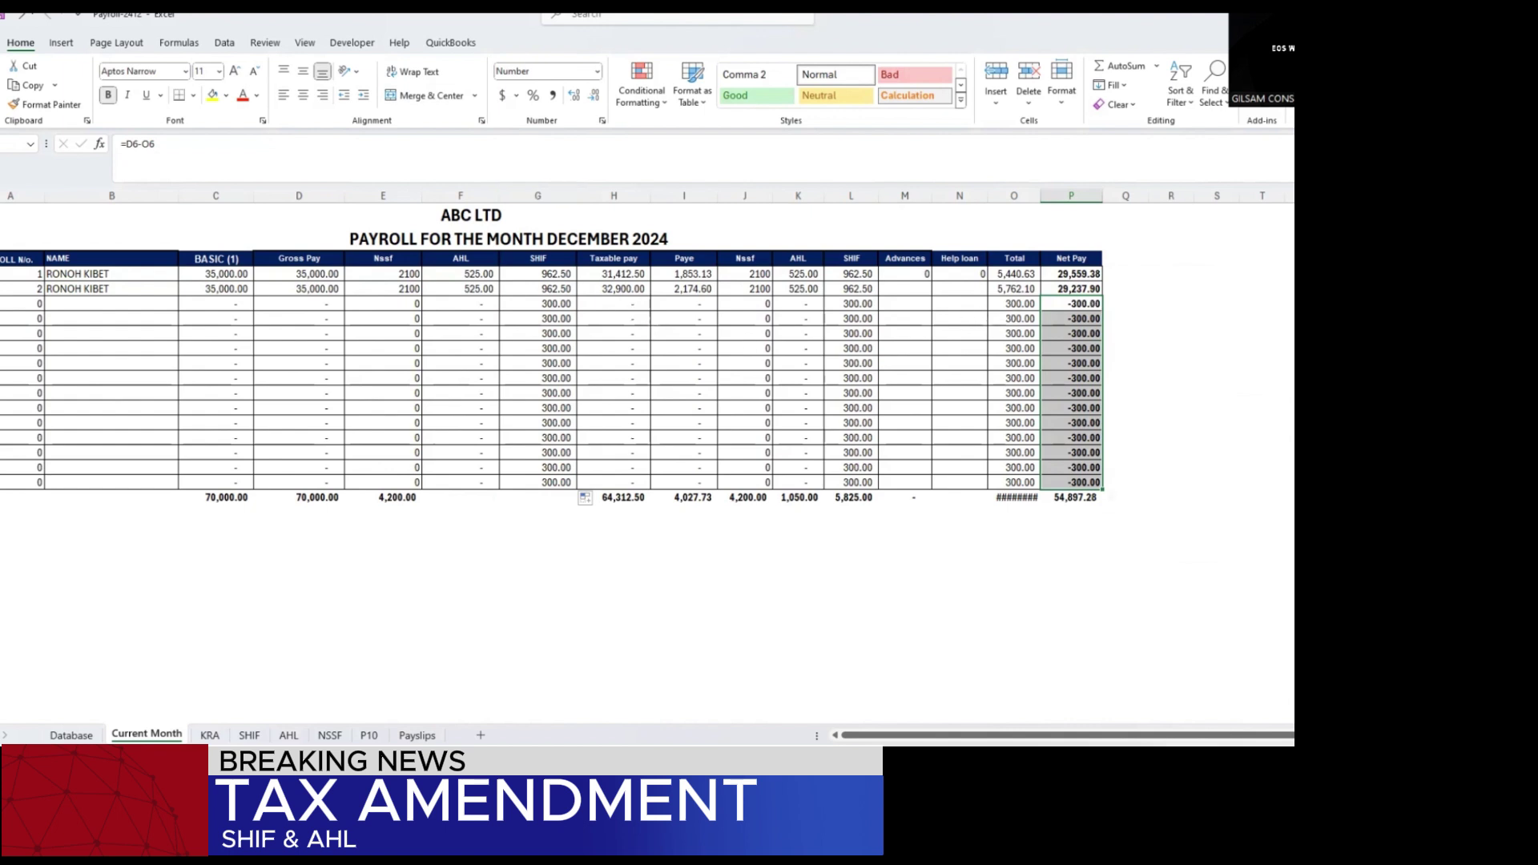
Insert blank rows at payroll rows 6–15 and select the blank rows through Net Pay
{"action": "left_click_drag", "start_coordinate": [16, 304], "coordinate": [16, 478]}
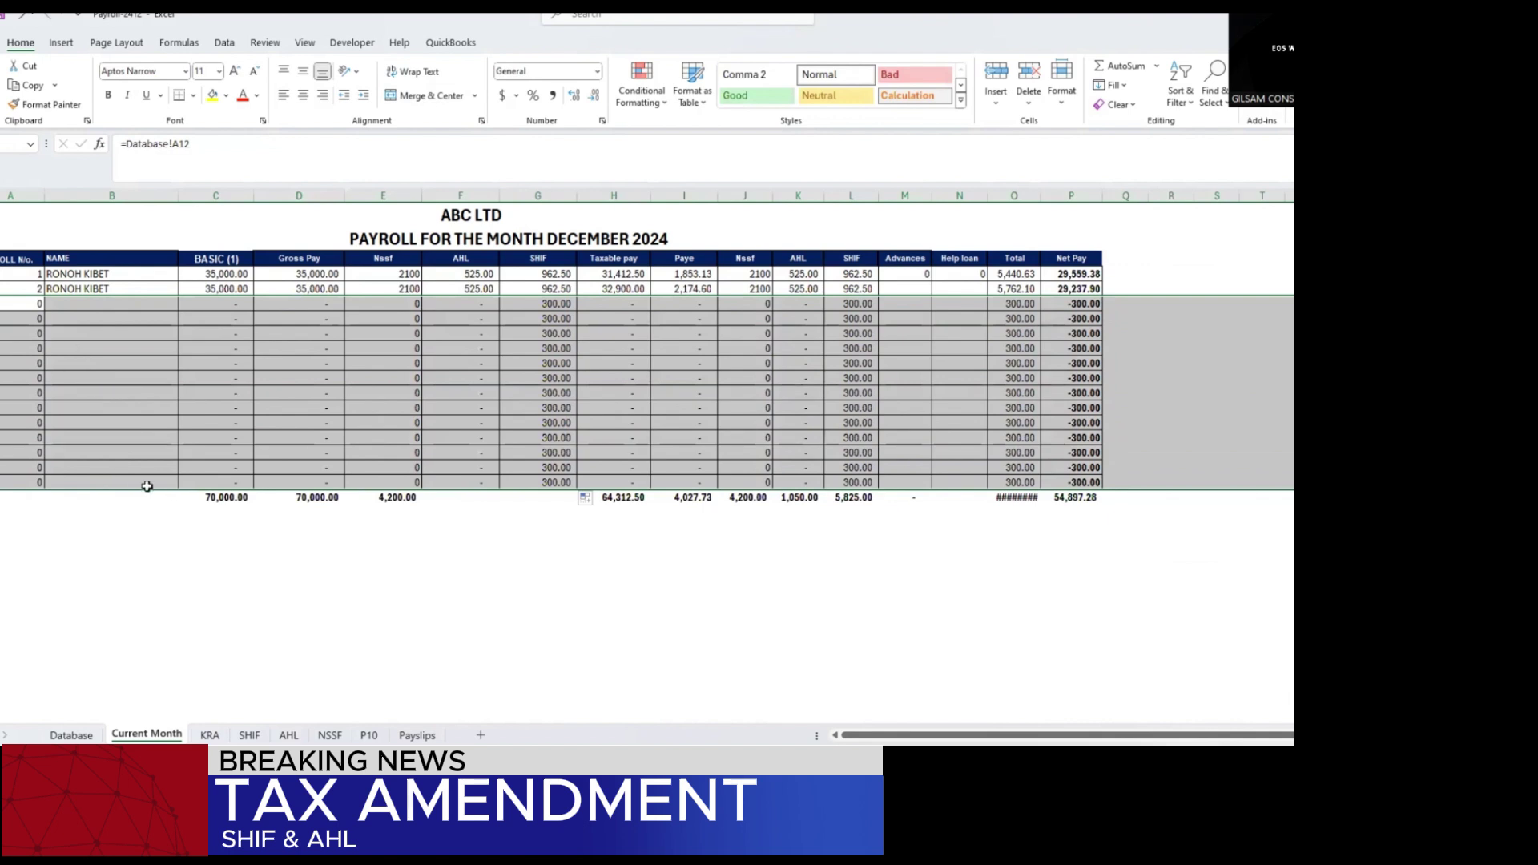
{"action": "left_click", "coordinate": [154, 568]}
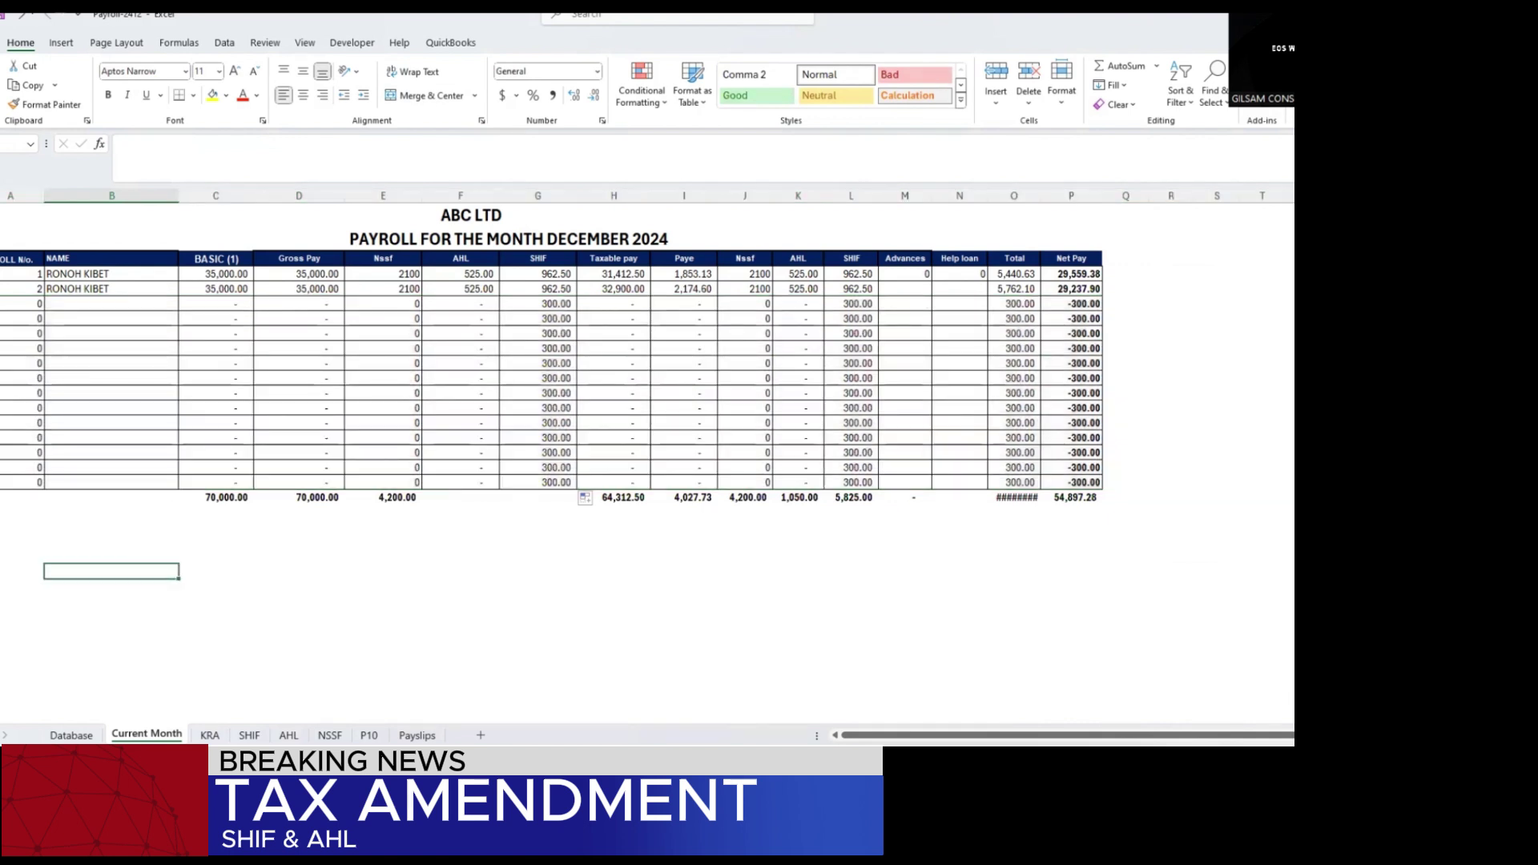
{"action": "left_click_drag", "start_coordinate": [2, 303], "coordinate": [3, 439]}
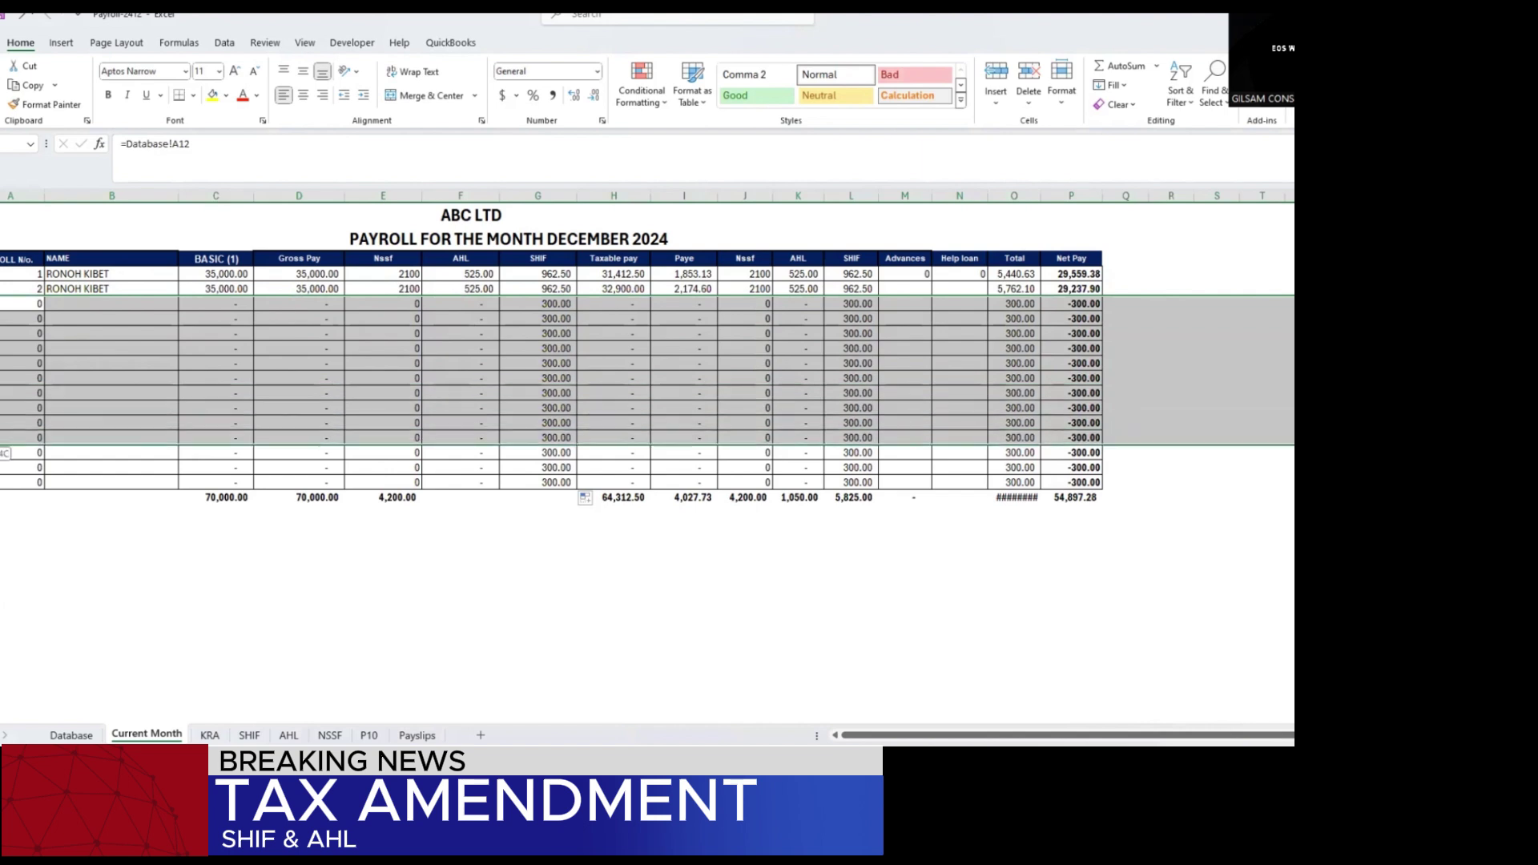
{"action": "right_click", "coordinate": [46, 344]}
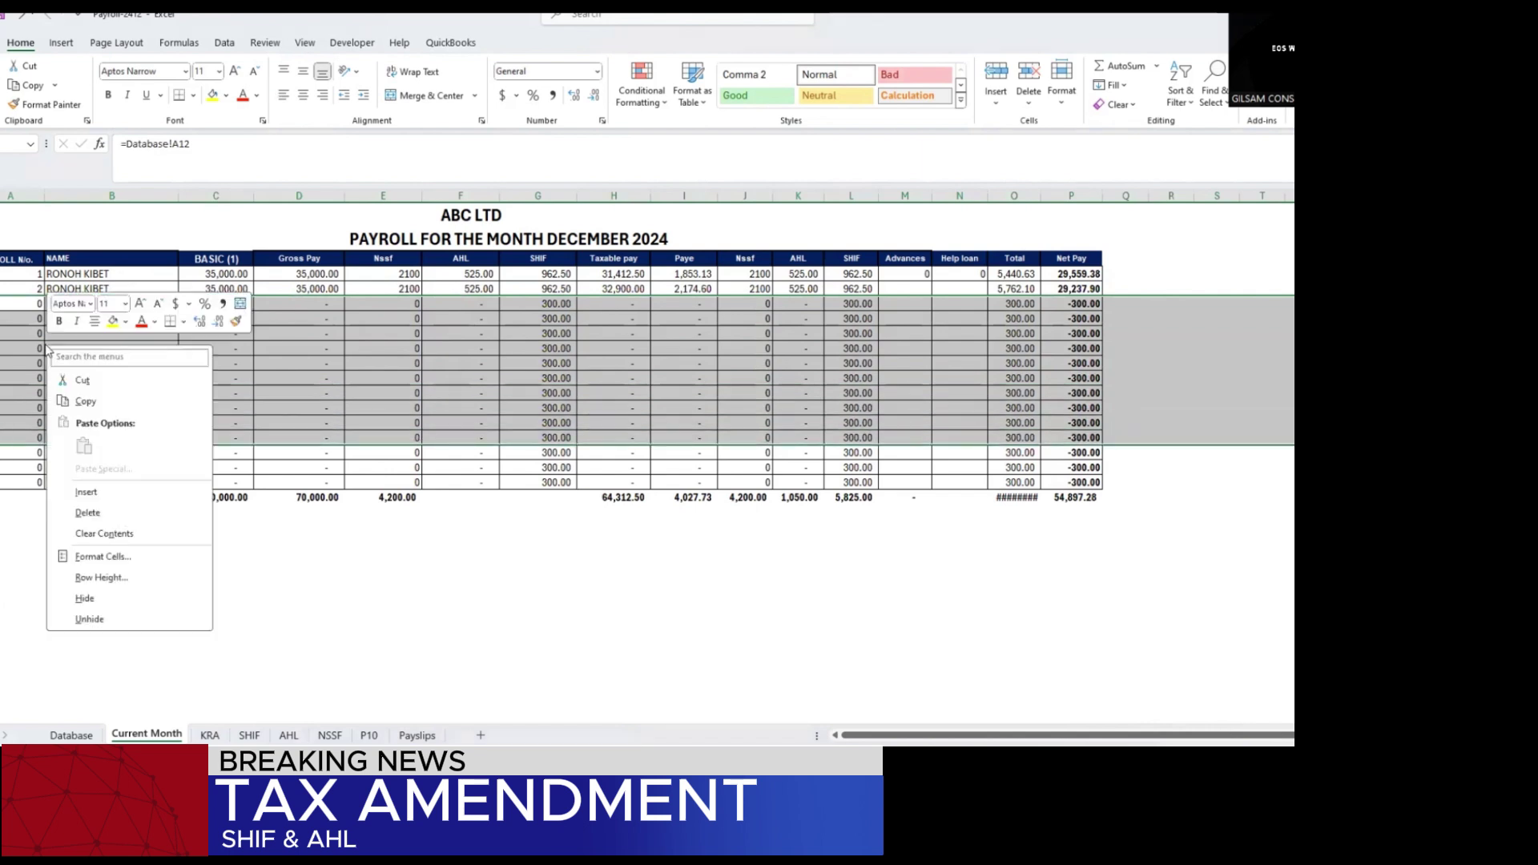
{"action": "left_click", "coordinate": [84, 493]}
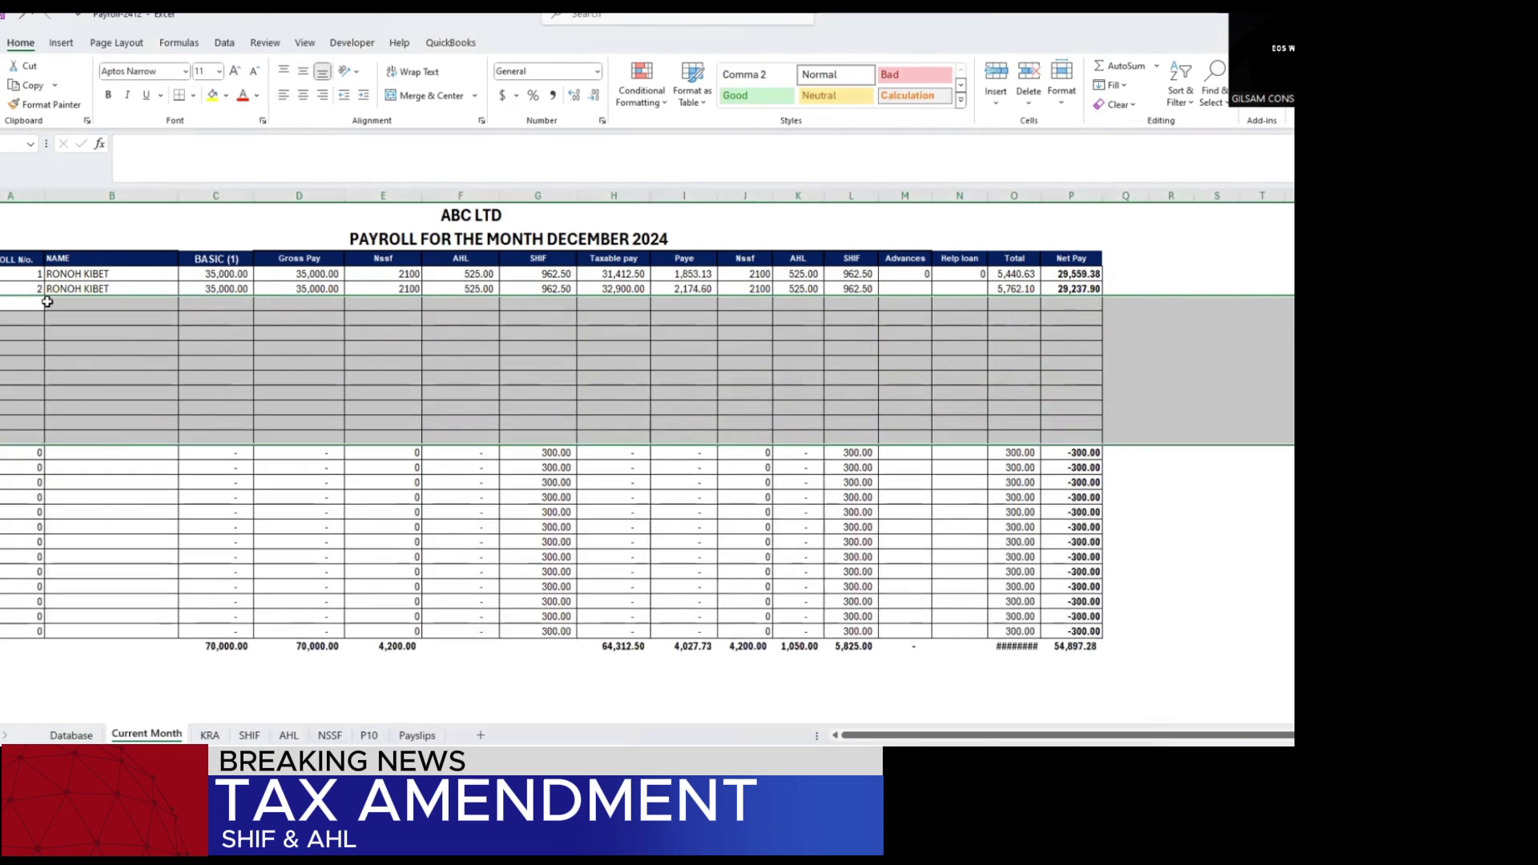
{"action": "left_click", "coordinate": [216, 288]}
{"action": "left_click_drag", "start_coordinate": [502, 303], "coordinate": [1085, 440]}
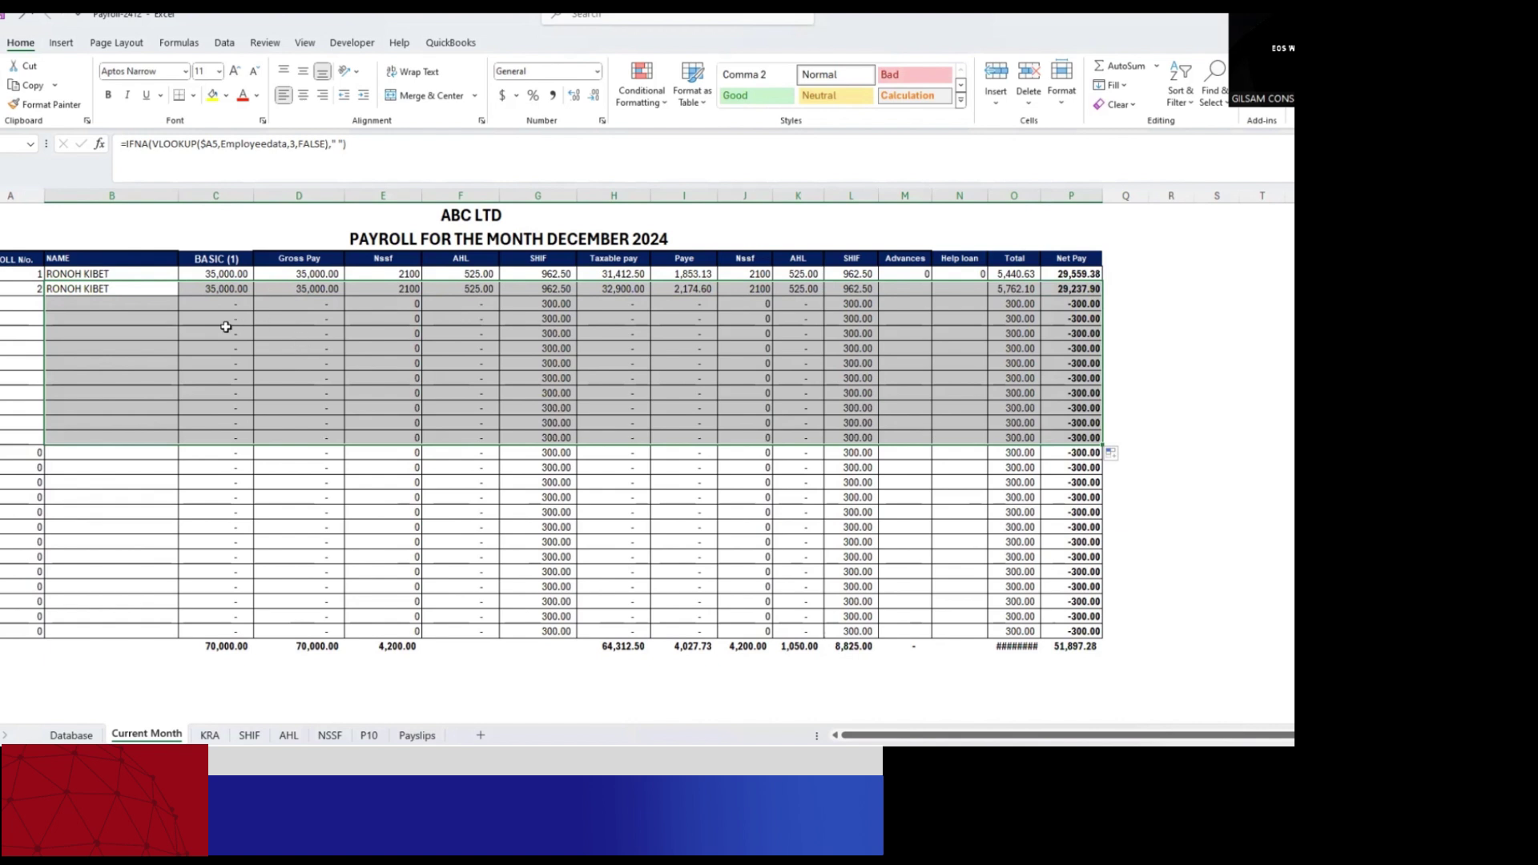
Undo the fill and the inserted rows, then select payroll columns A through N
{"action": "key", "text": "ctrl+z"}
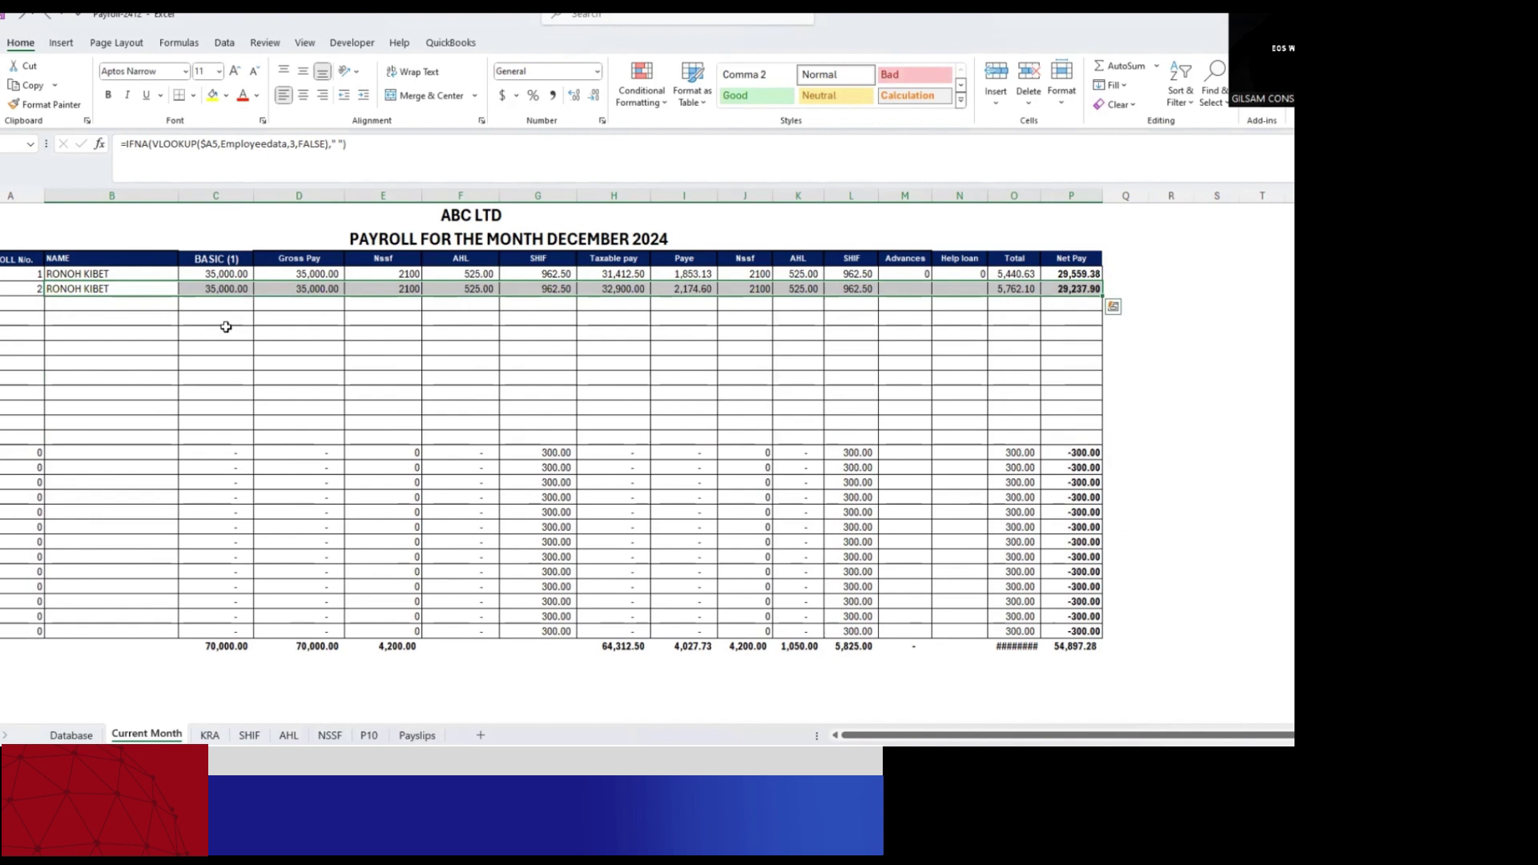
{"action": "key", "text": "ctrl+z"}
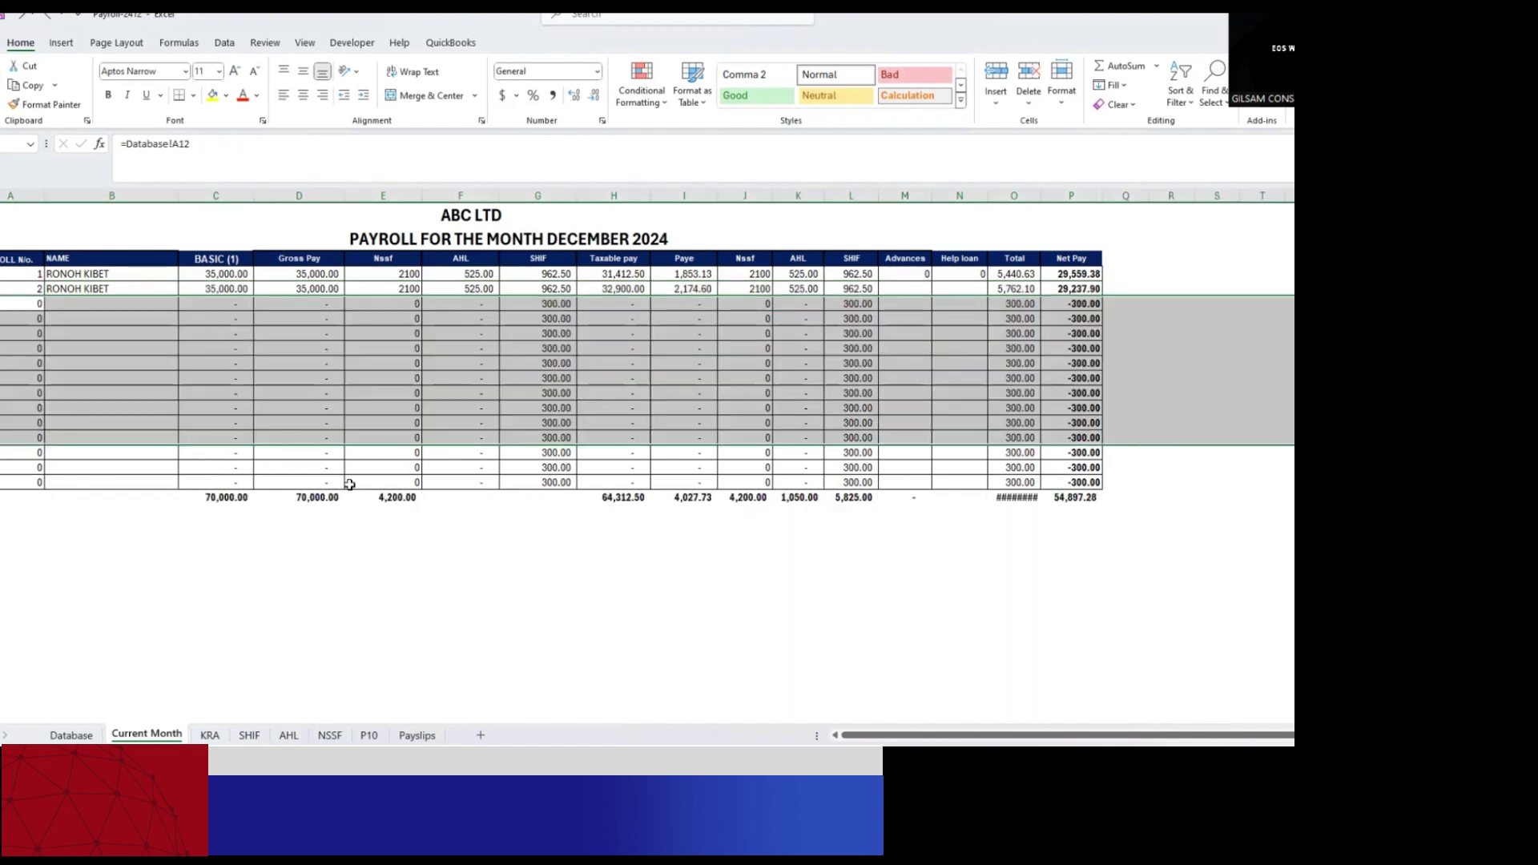
{"action": "left_click", "coordinate": [410, 526]}
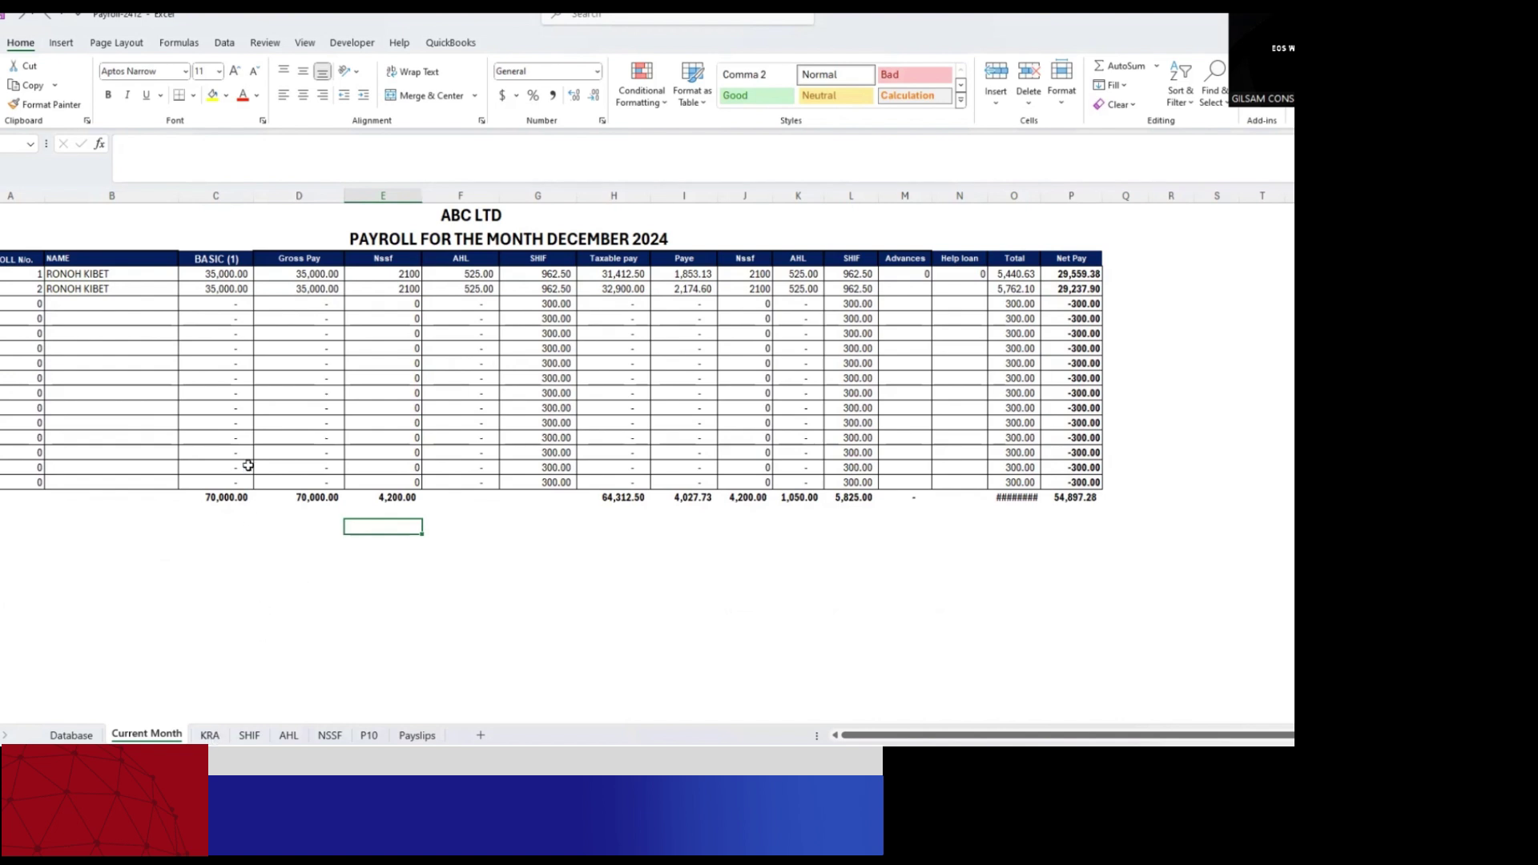
{"action": "left_click_drag", "start_coordinate": [38, 192], "coordinate": [1065, 210]}
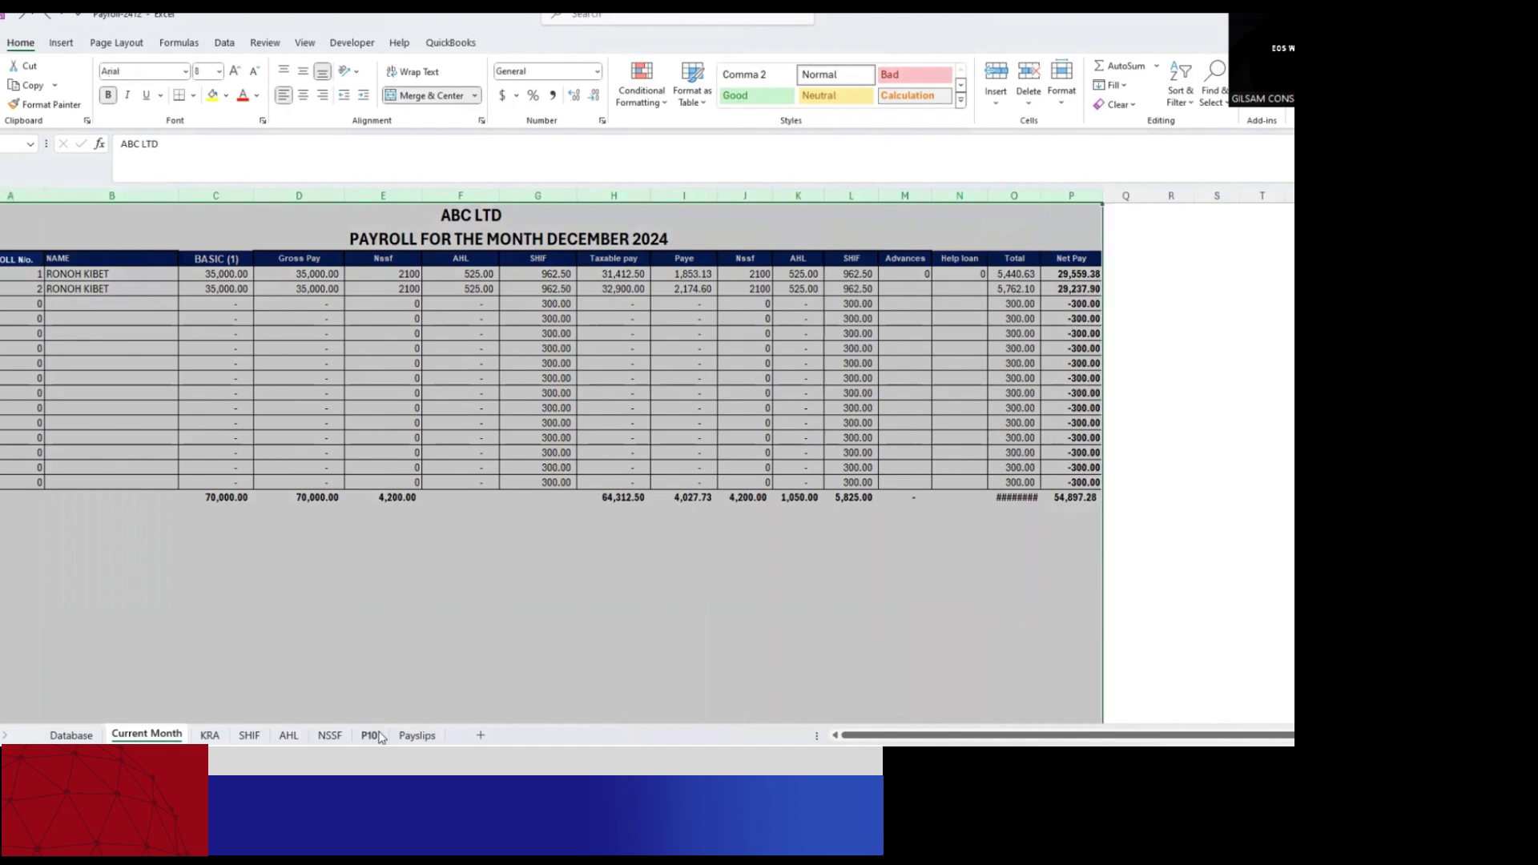
Review the KRA PAYE table's AMOUNT column and its total formula
{"action": "left_click", "coordinate": [208, 736]}
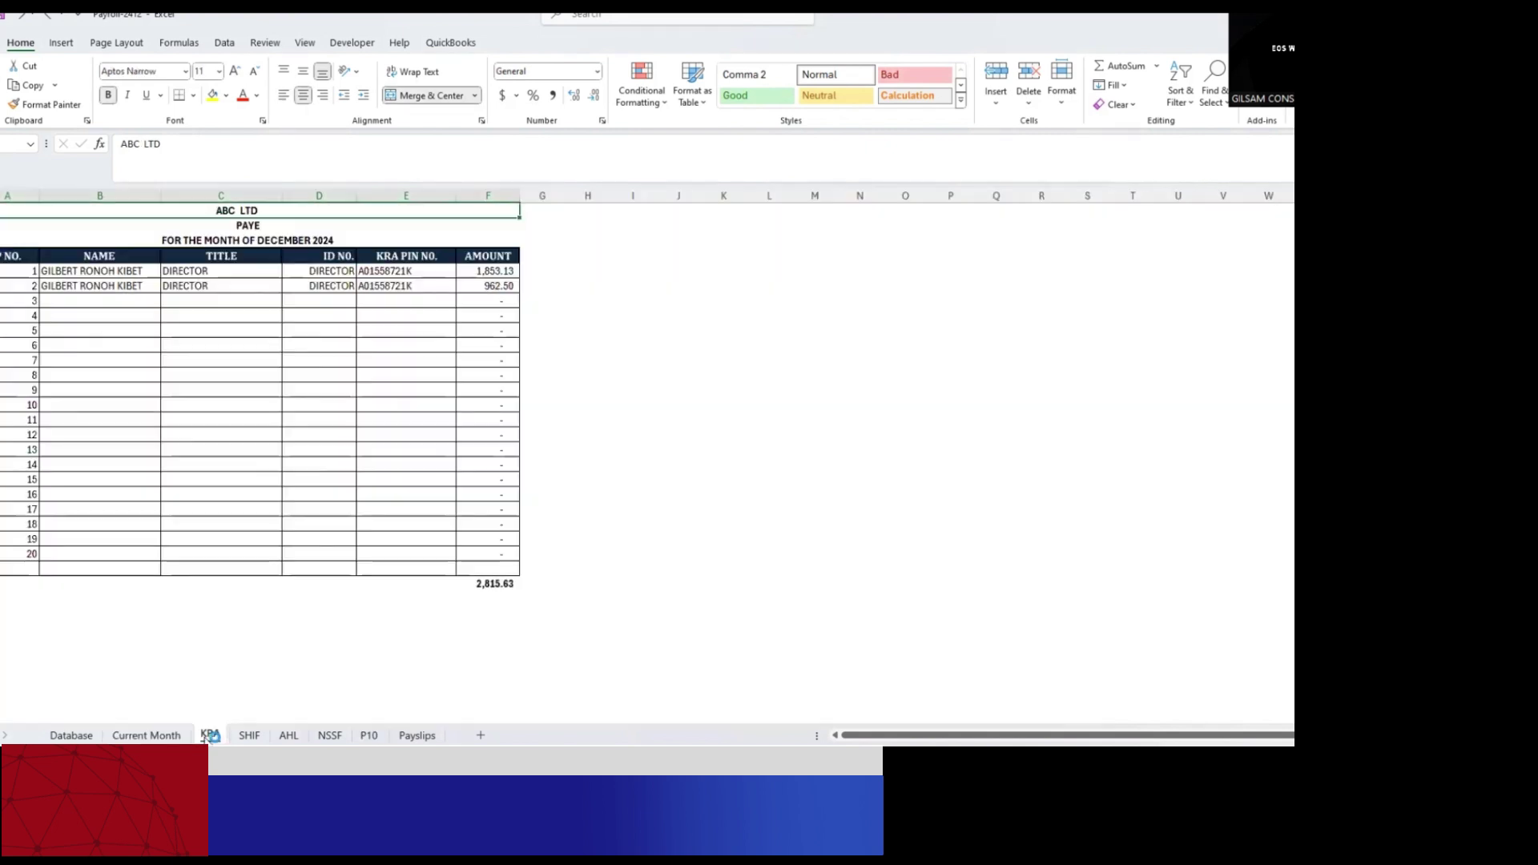
{"action": "left_click", "coordinate": [677, 406]}
{"action": "left_click_drag", "start_coordinate": [12, 256], "coordinate": [490, 329]}
{"action": "left_click", "coordinate": [609, 304]}
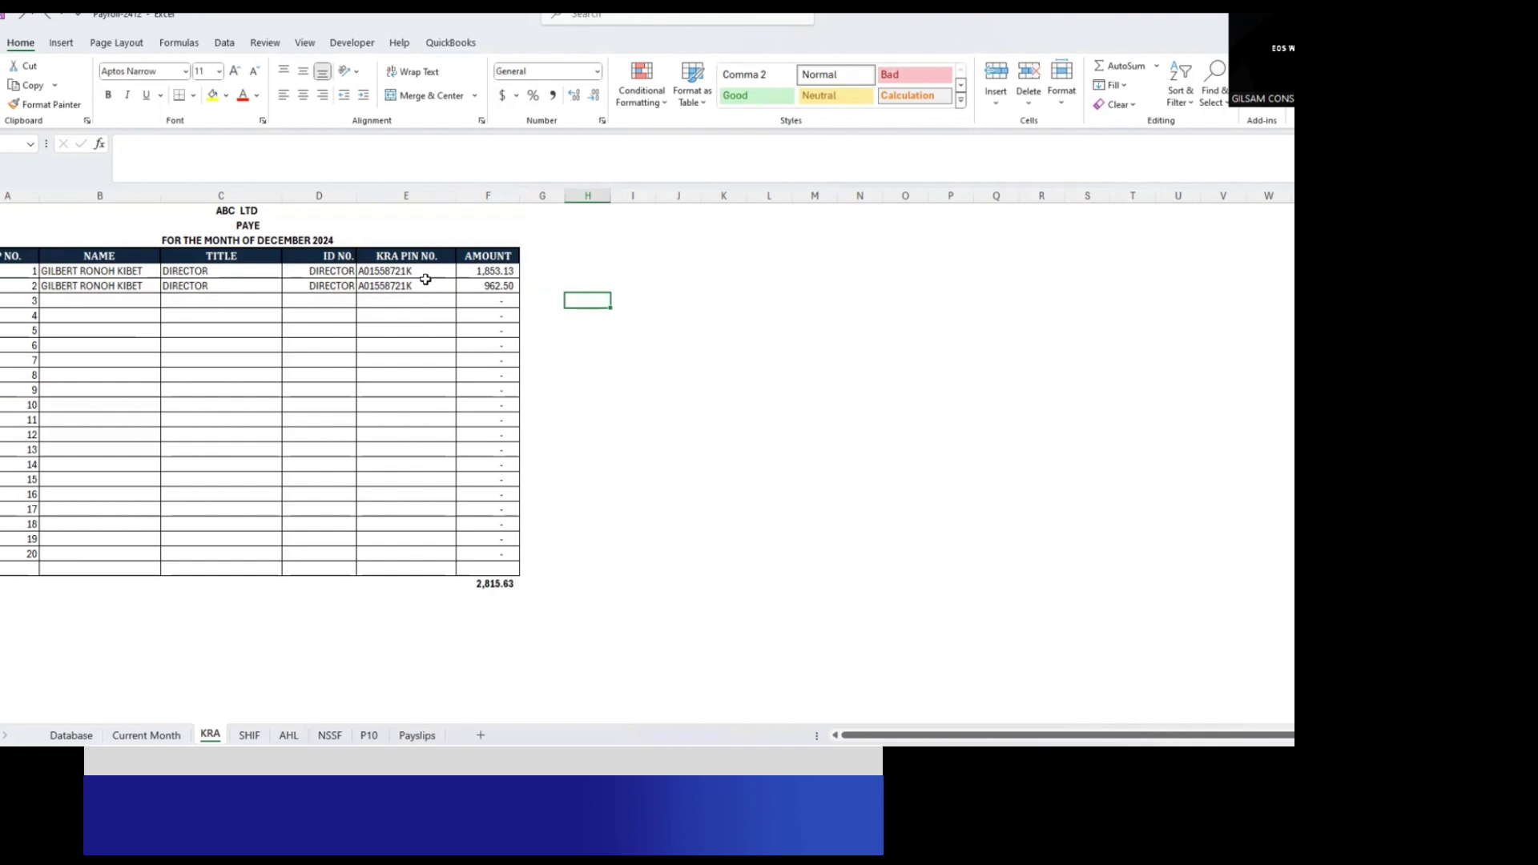
{"action": "left_click", "coordinate": [505, 199]}
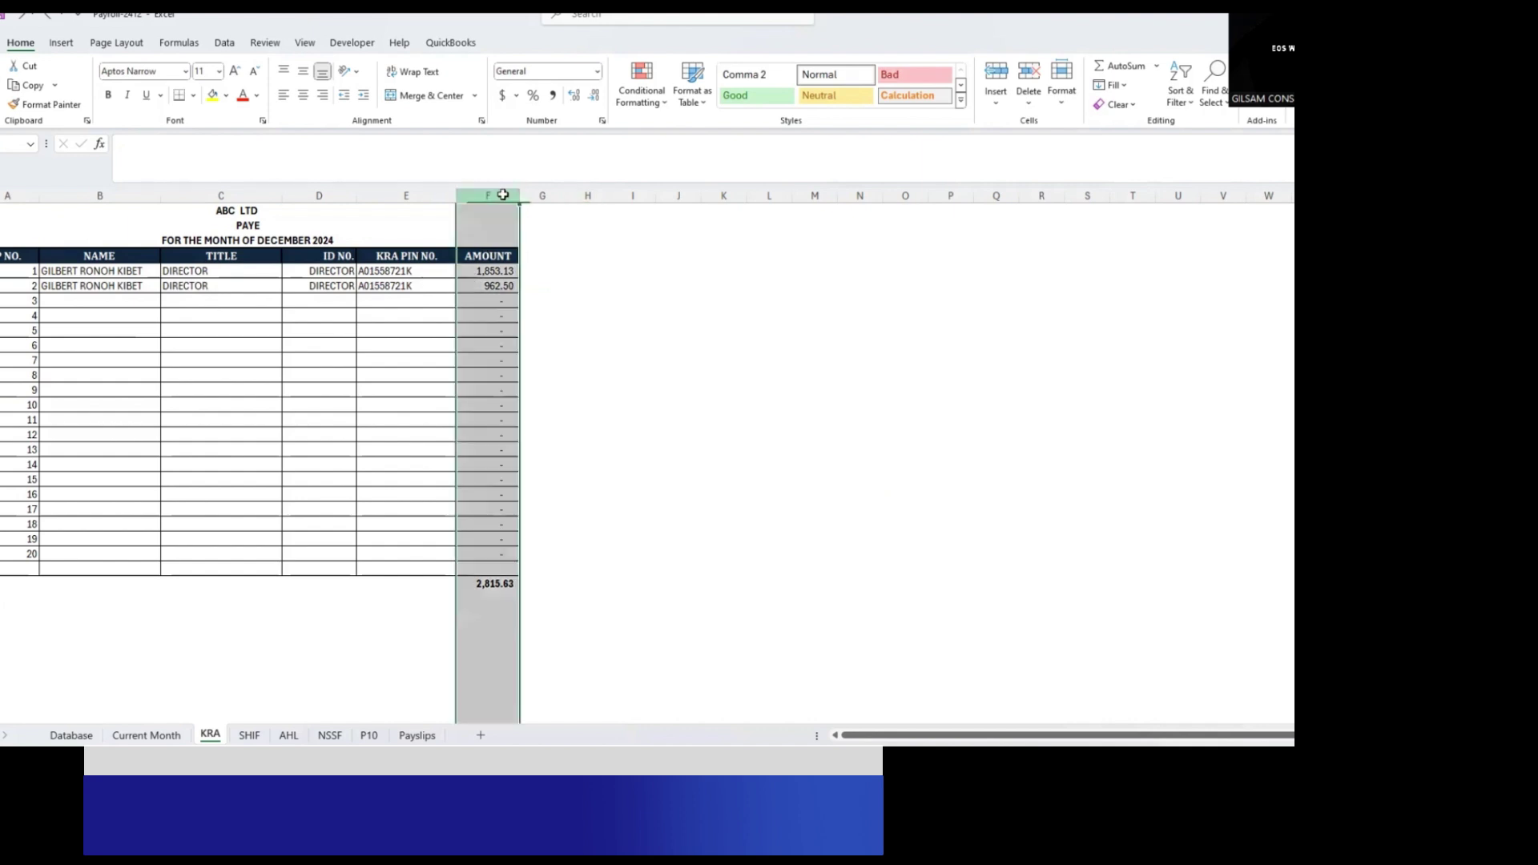
{"action": "left_click", "coordinate": [731, 523]}
{"action": "left_click", "coordinate": [497, 587]}
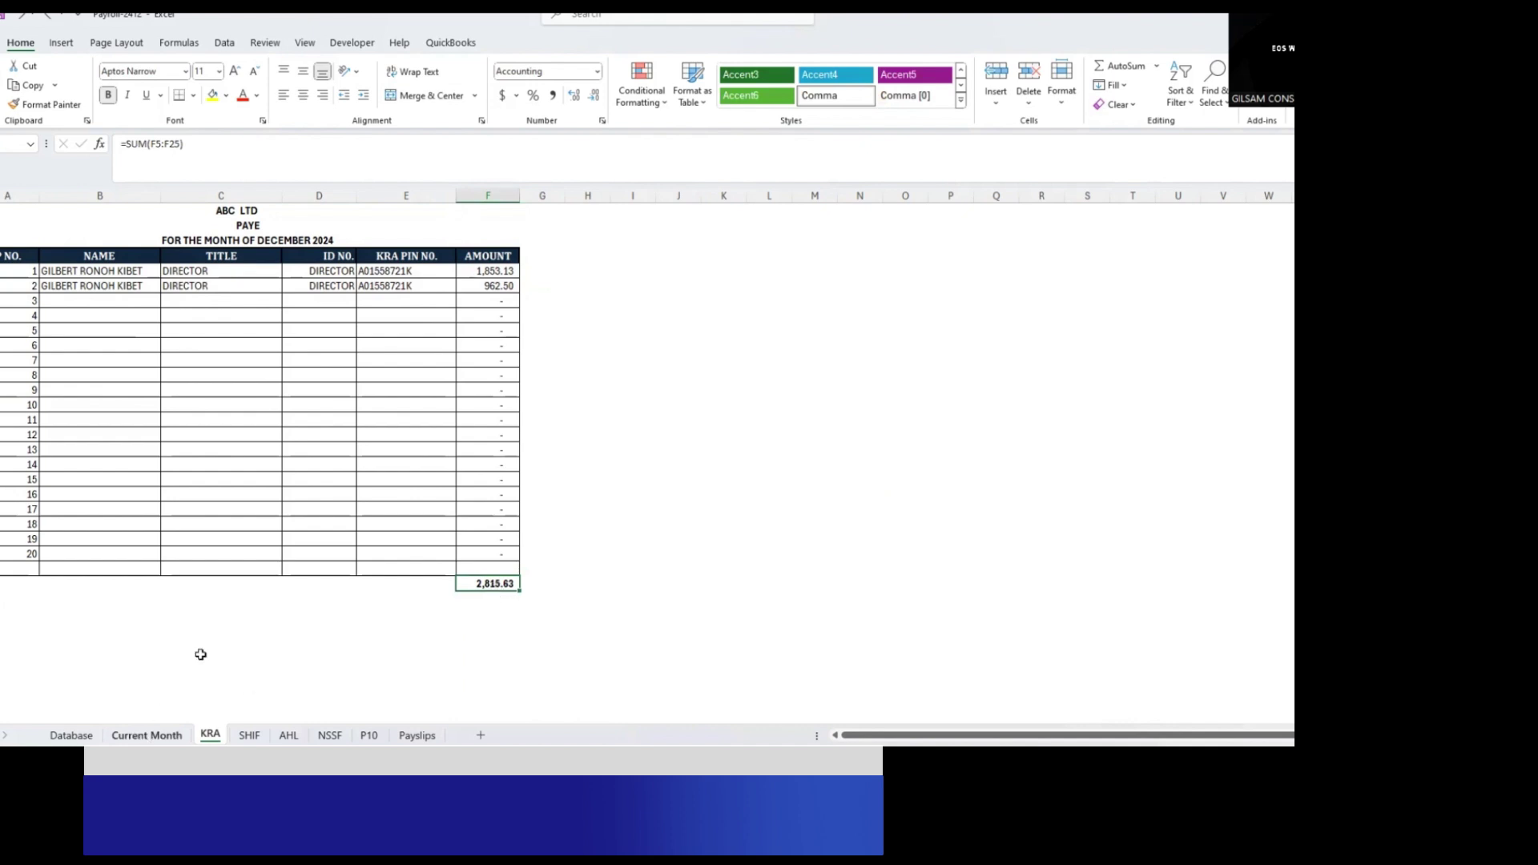
Check the Current Month Paye total of 4,027.73 and its summed range
{"action": "key", "text": "ctrl+Page_Up"}
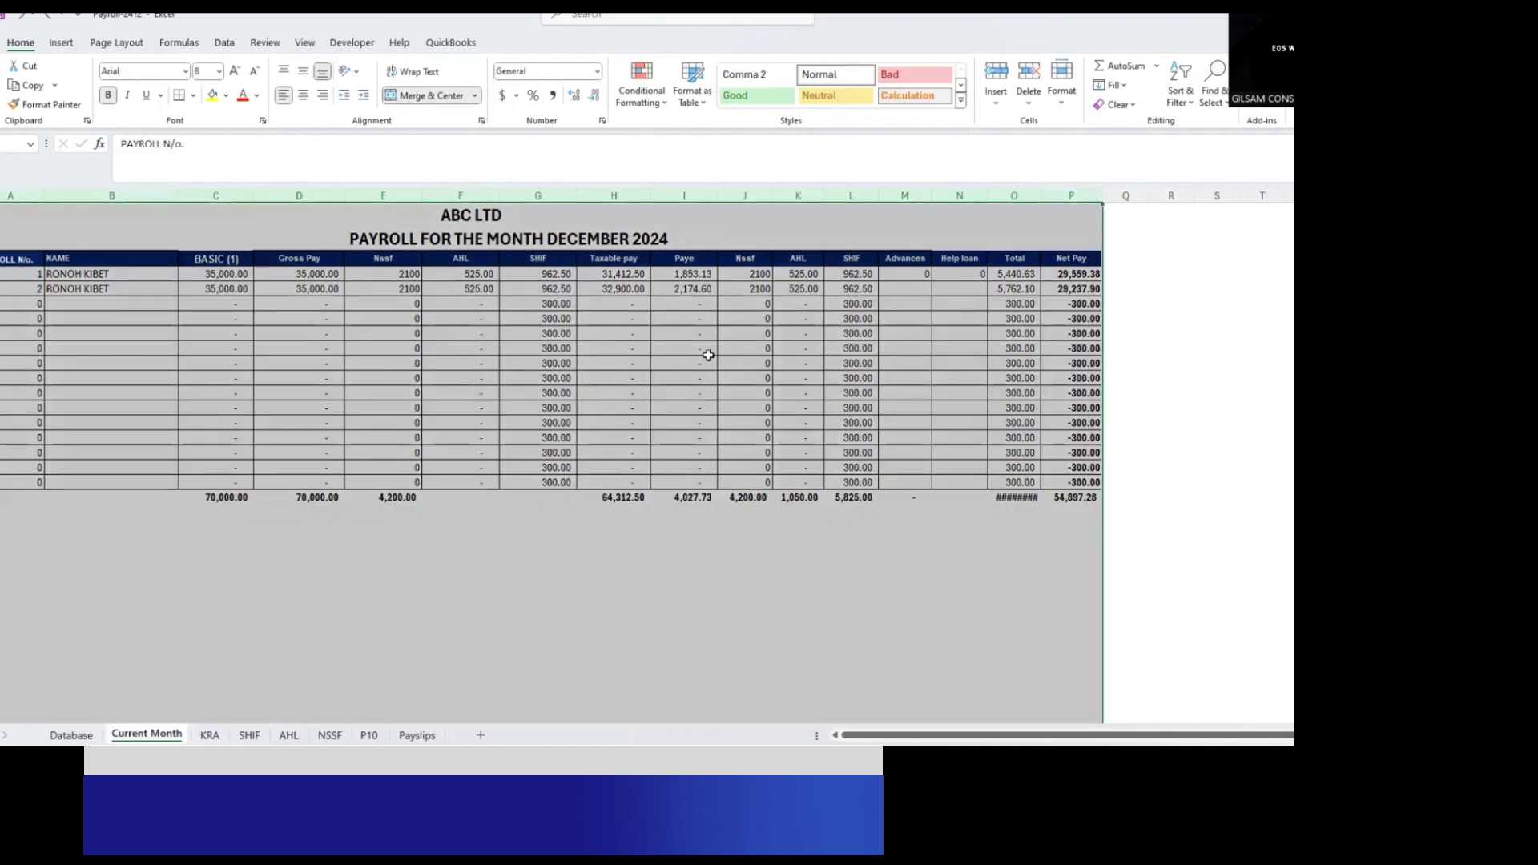
{"action": "left_click", "coordinate": [694, 498]}
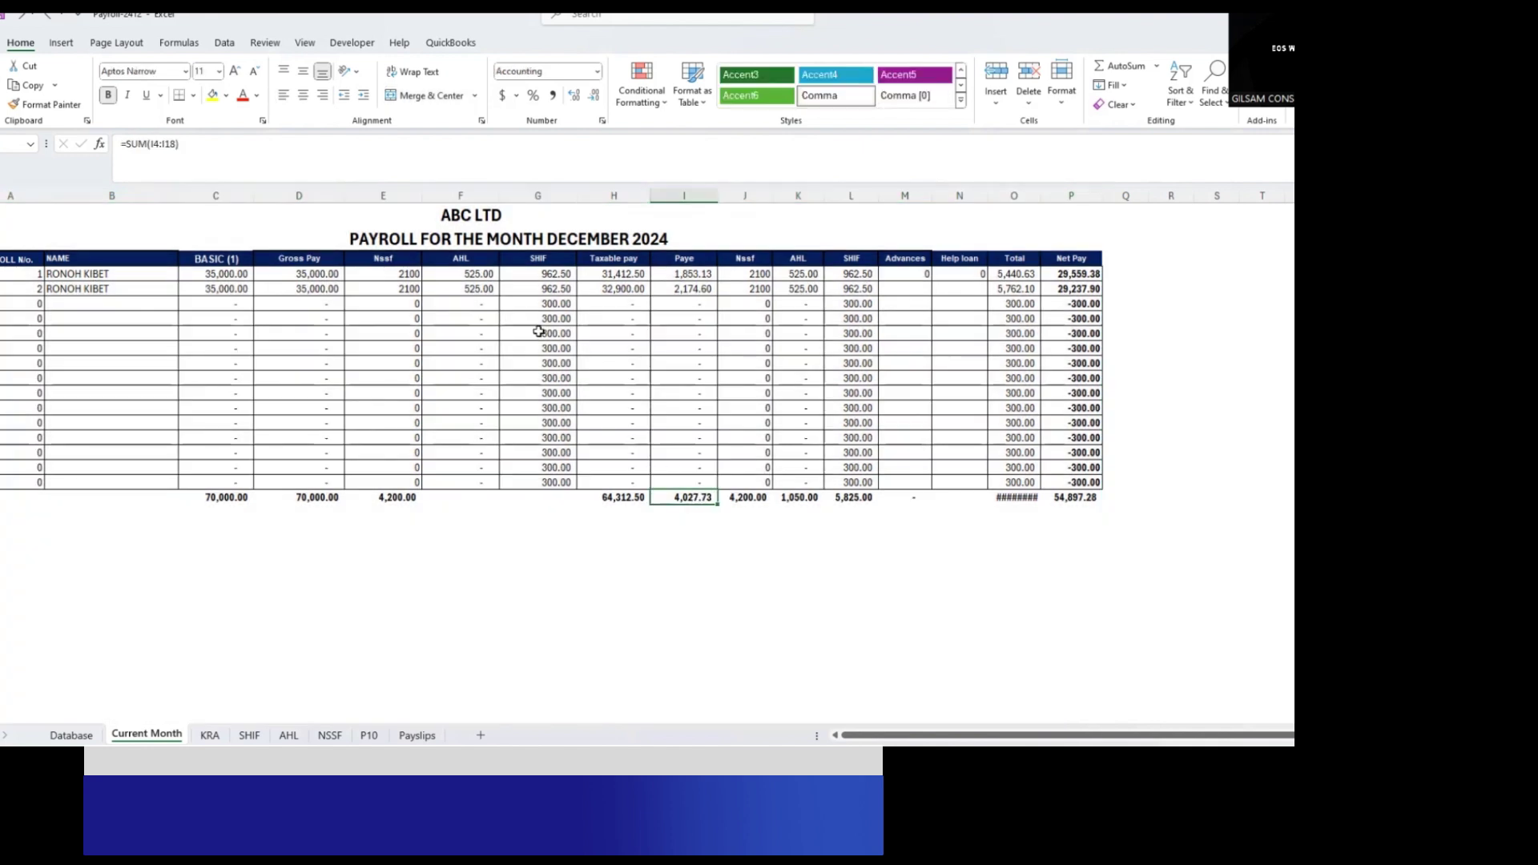
{"action": "left_click", "coordinate": [213, 144]}
{"action": "left_click", "coordinate": [704, 574]}
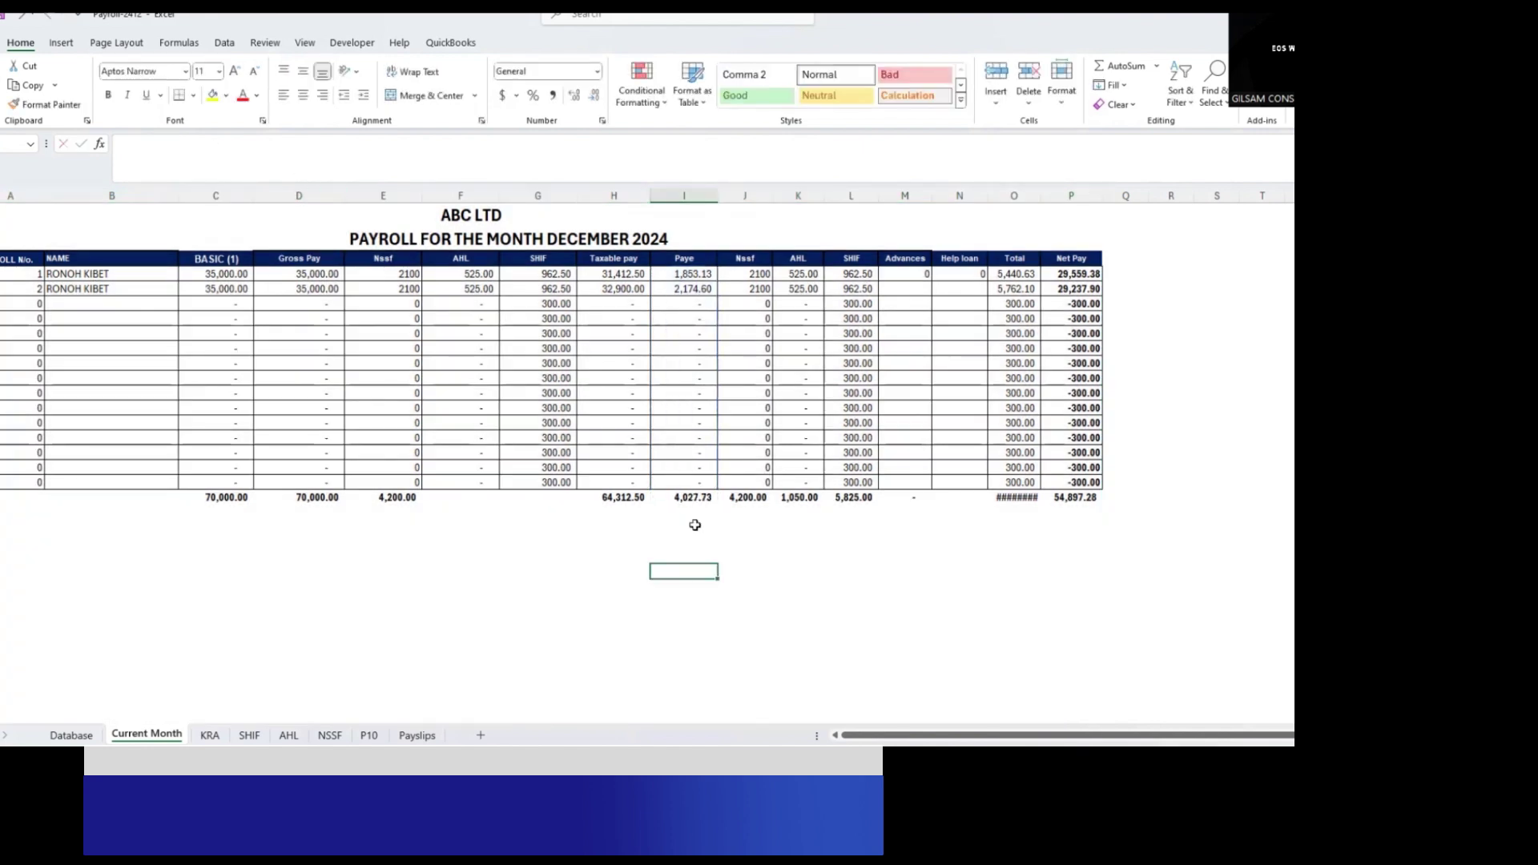
{"action": "left_click", "coordinate": [673, 498]}
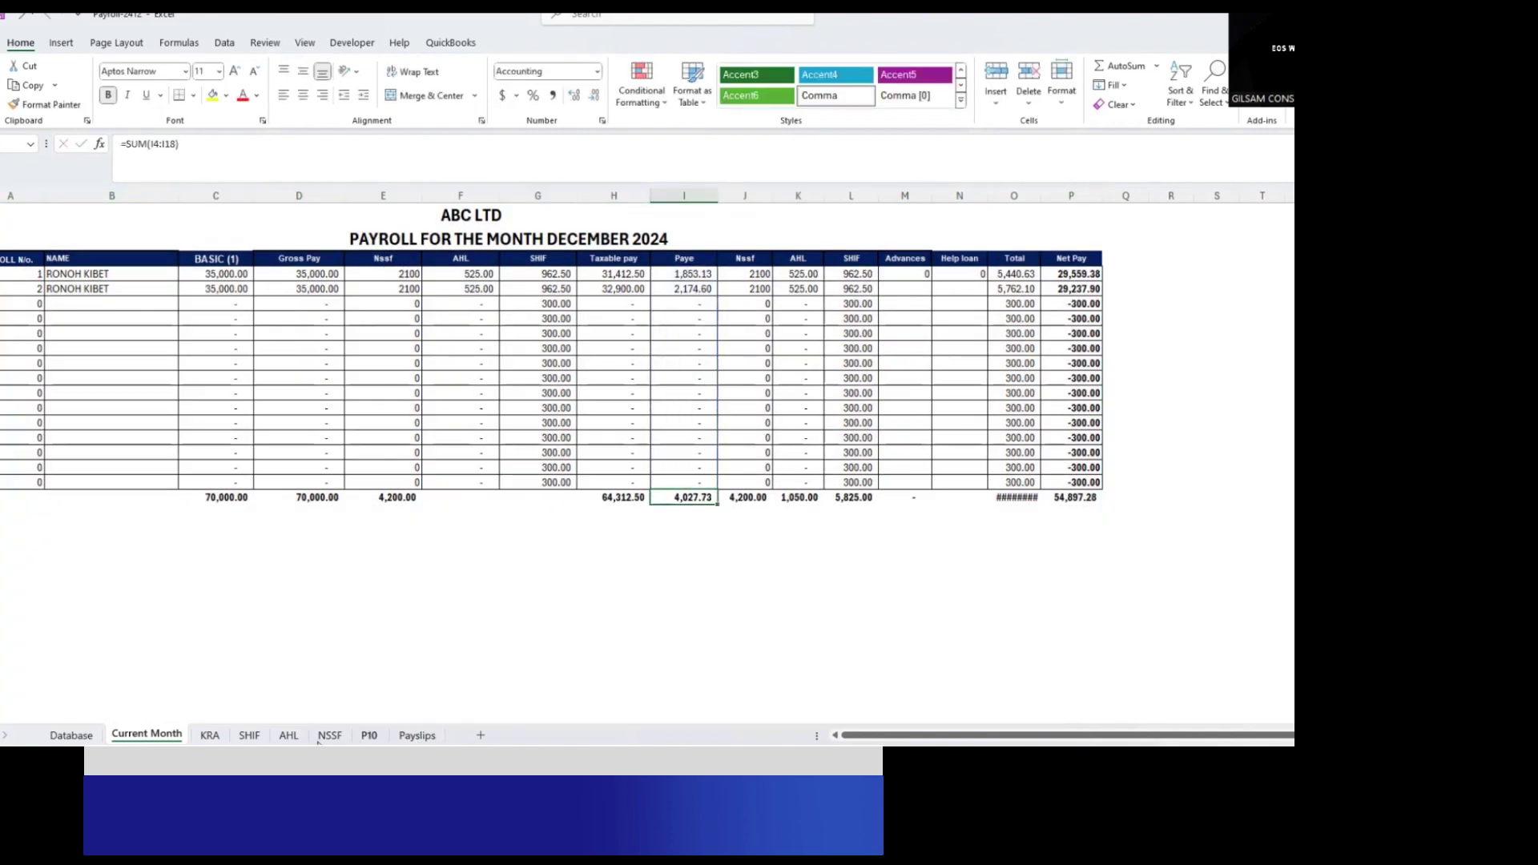
Fill the KRA AMOUNT formula down column F, giving 2,174.60 for employee two and 4,027.73 total
{"action": "left_click", "coordinate": [208, 736]}
{"action": "left_click", "coordinate": [488, 273]}
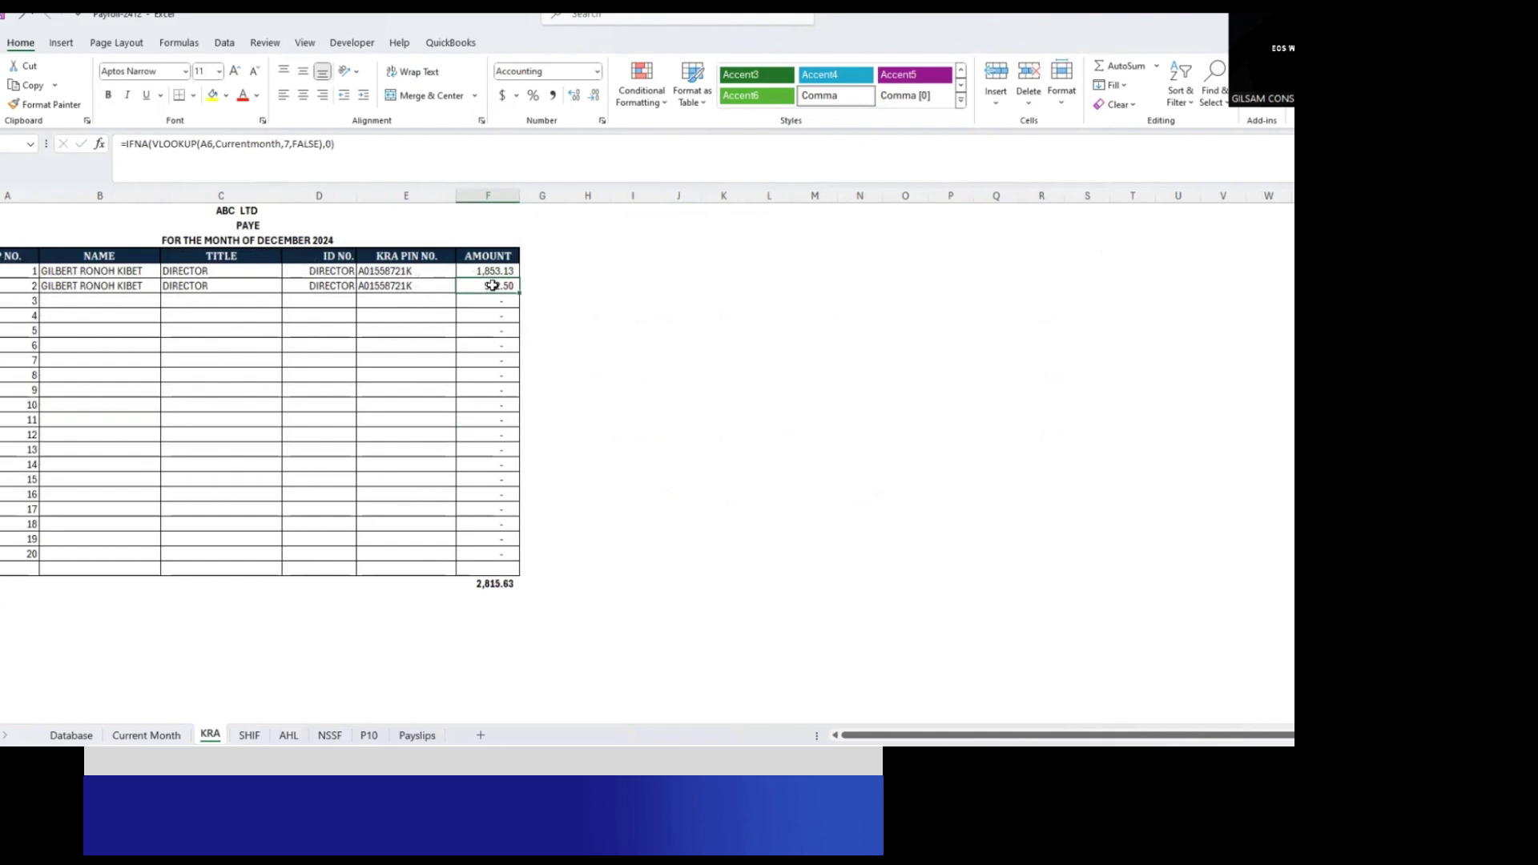
{"action": "left_click_drag", "start_coordinate": [518, 279], "coordinate": [501, 573]}
{"action": "left_click", "coordinate": [679, 389]}
{"action": "left_click", "coordinate": [492, 286]}
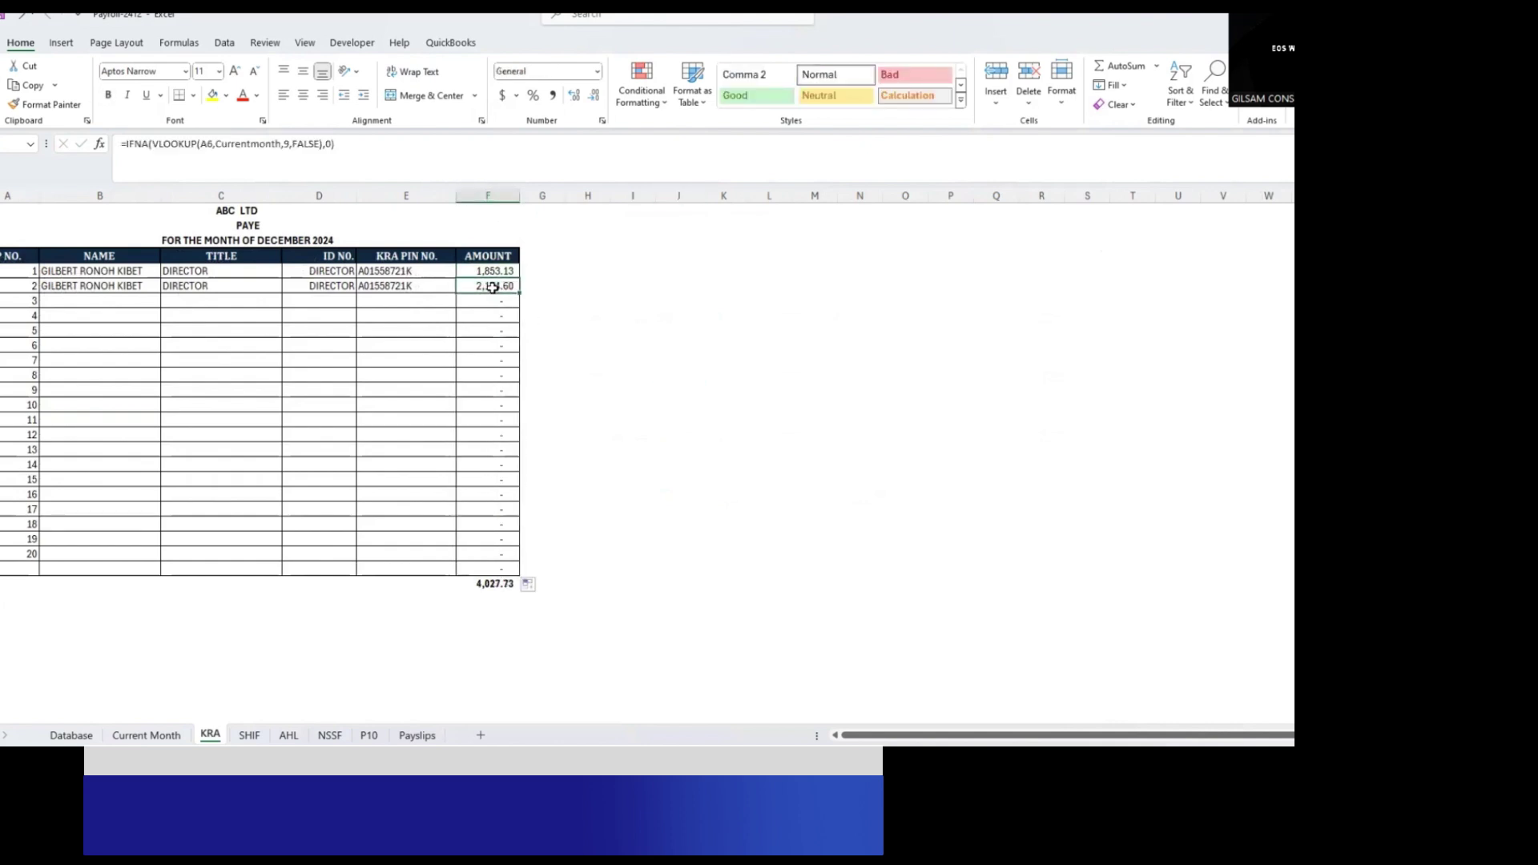
{"action": "left_click", "coordinate": [492, 583]}
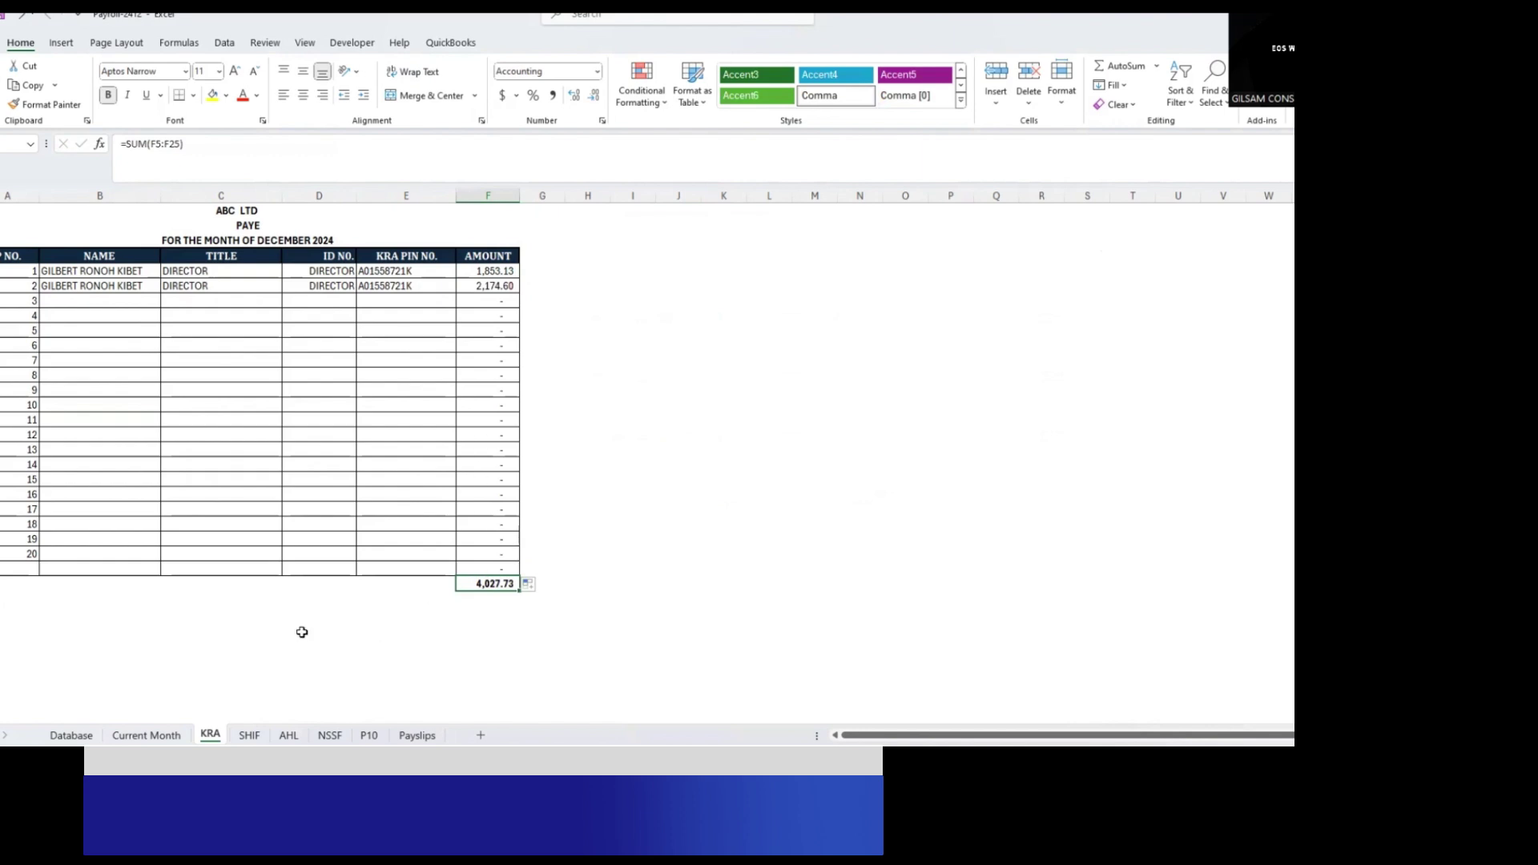
{"action": "left_click", "coordinate": [147, 736]}
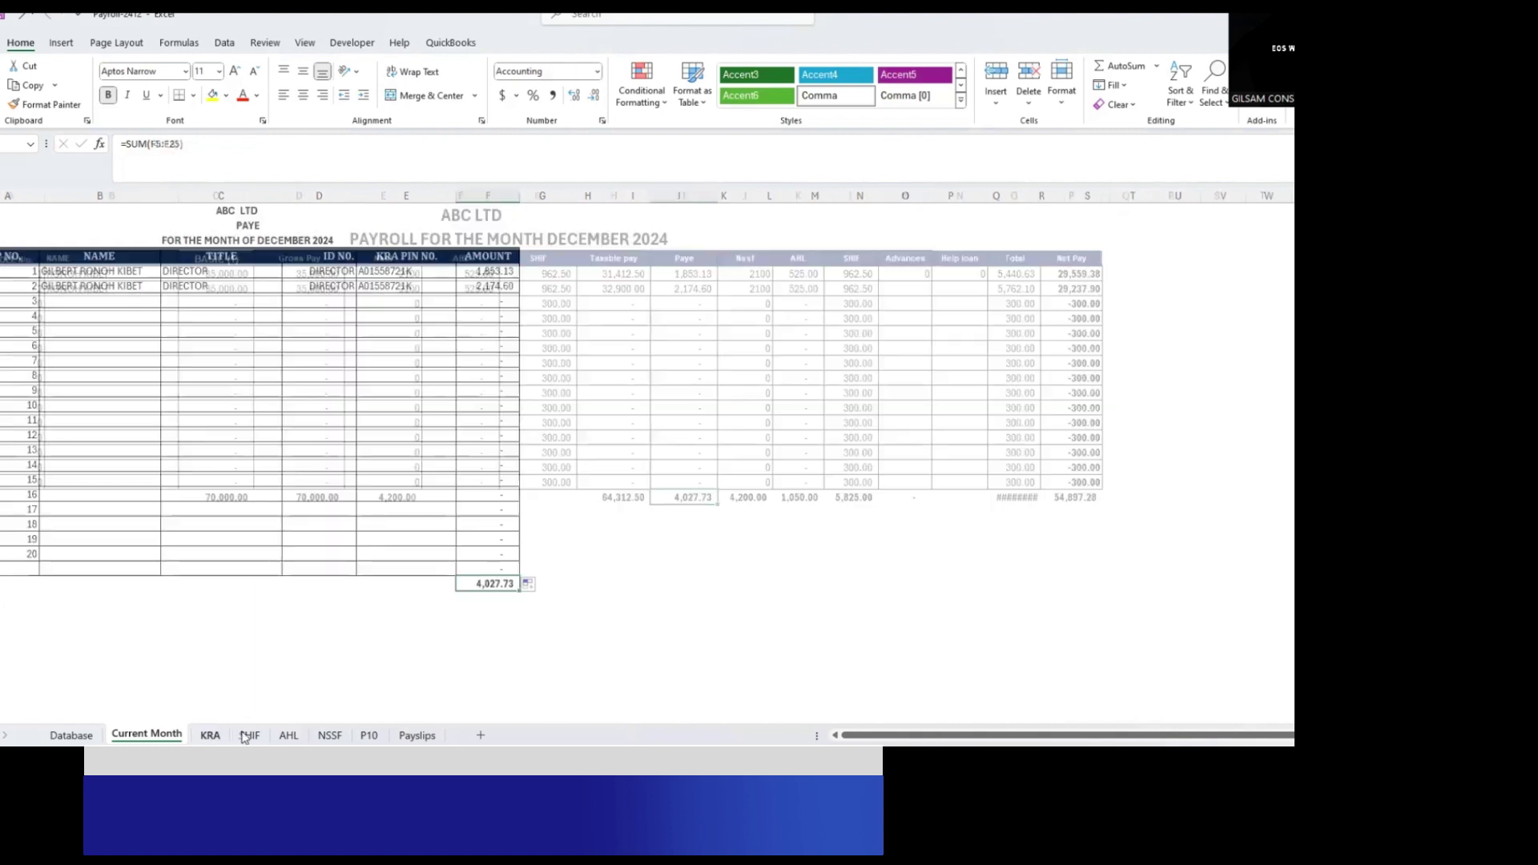
Inspect the SHIF sheet's 2,100.00 contribution formula and the name lookups in rows one and two
{"action": "left_click", "coordinate": [246, 735]}
{"action": "left_click", "coordinate": [791, 455]}
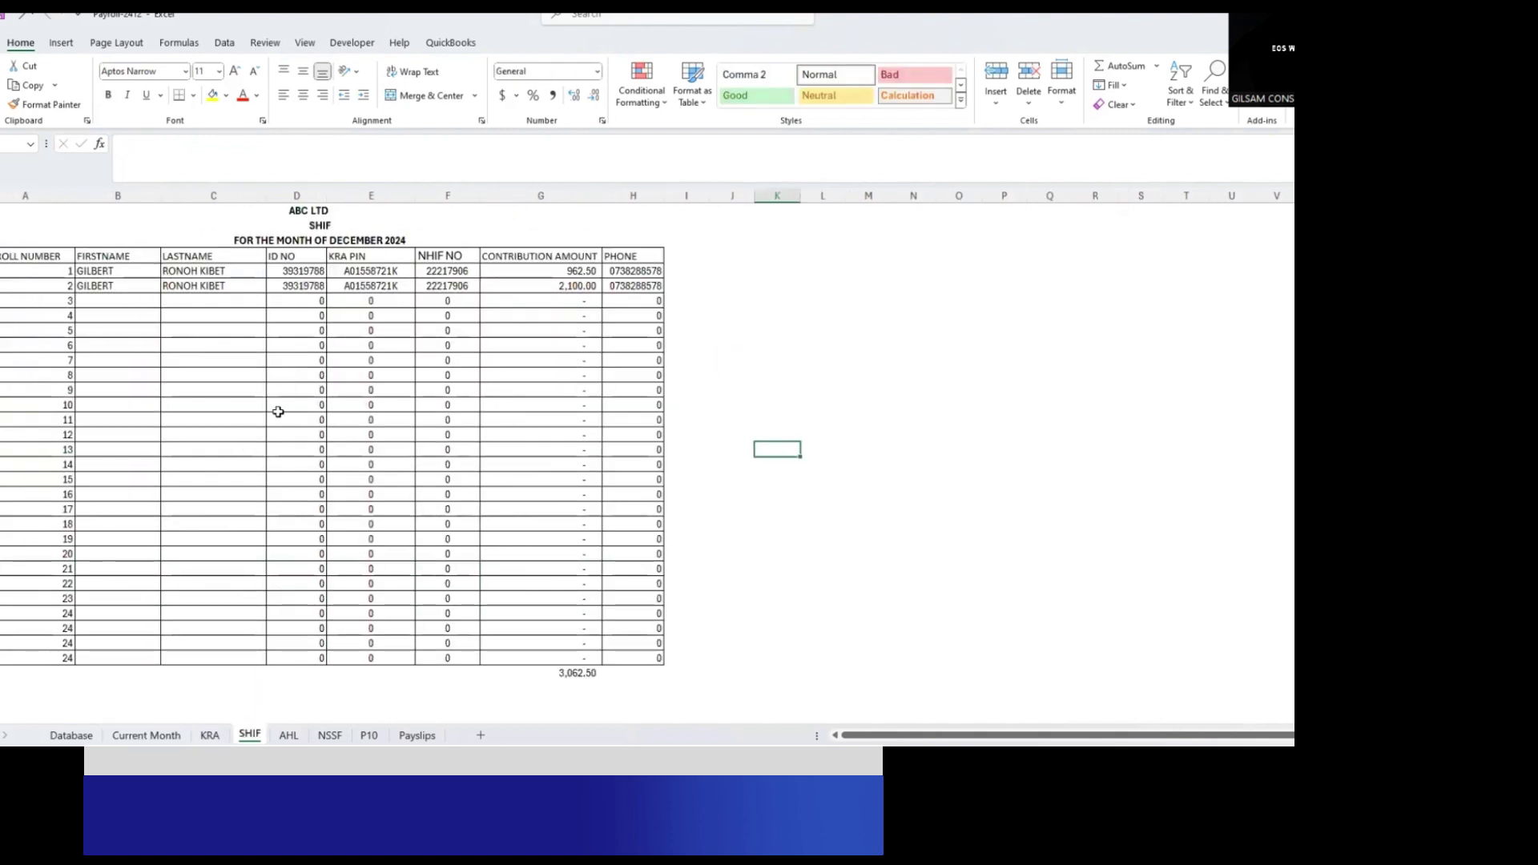
{"action": "left_click", "coordinate": [567, 285]}
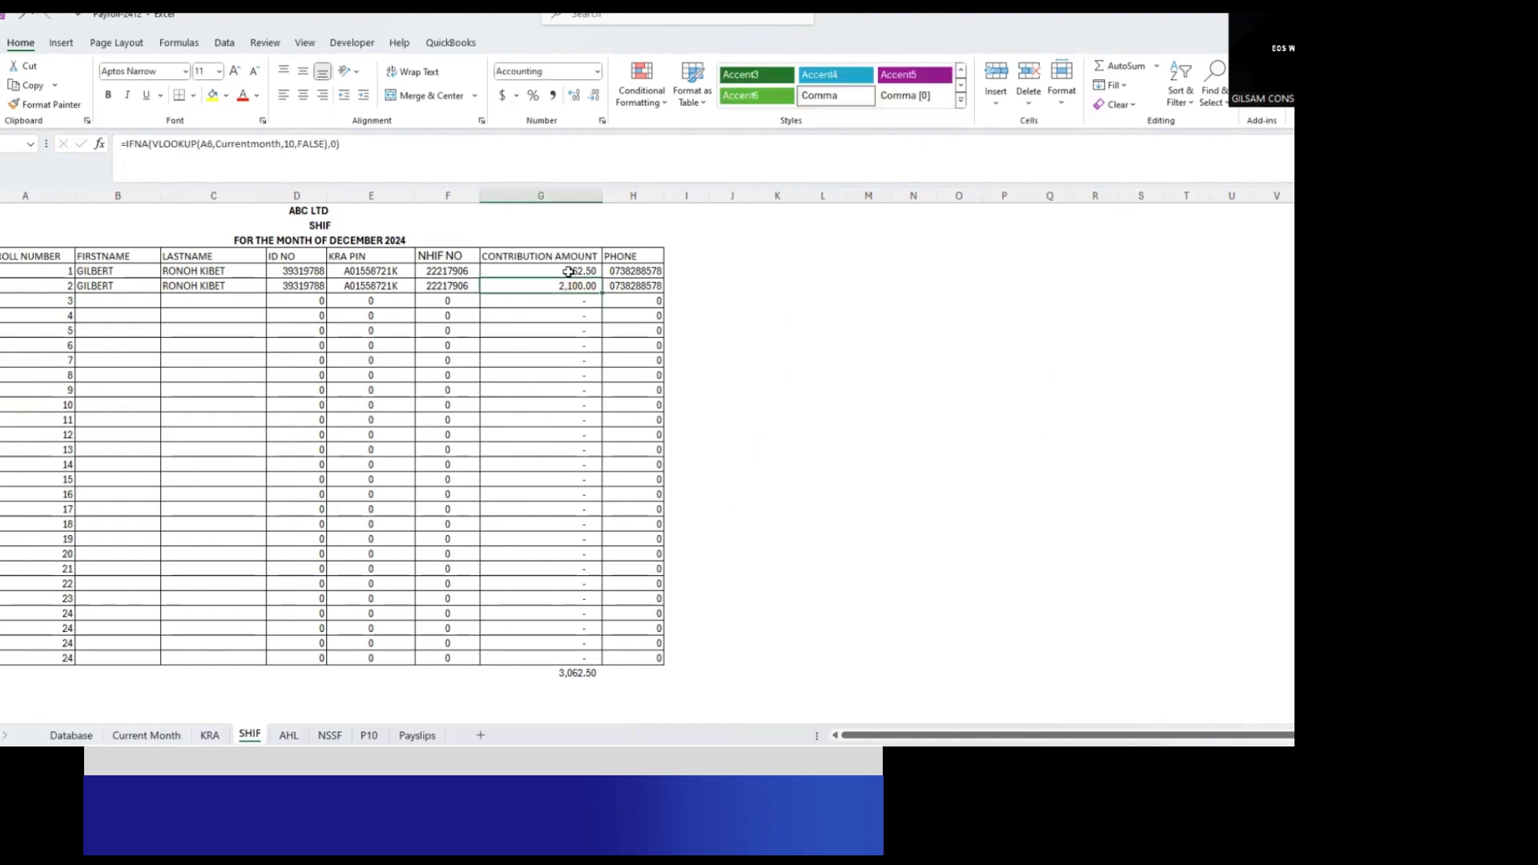
{"action": "left_click", "coordinate": [199, 271]}
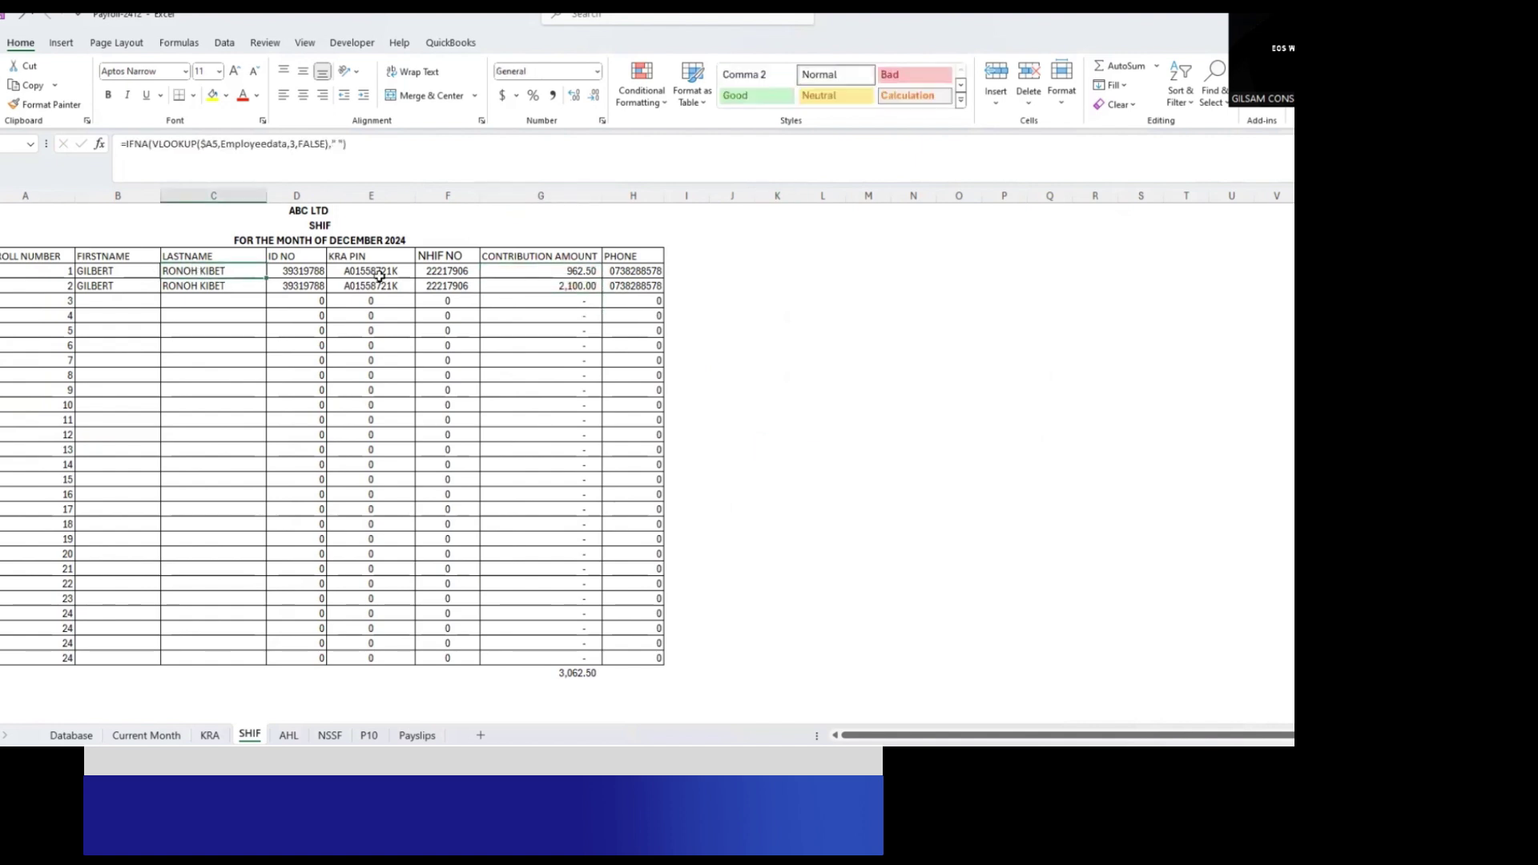
{"action": "left_click", "coordinate": [200, 286]}
{"action": "left_click", "coordinate": [130, 290]}
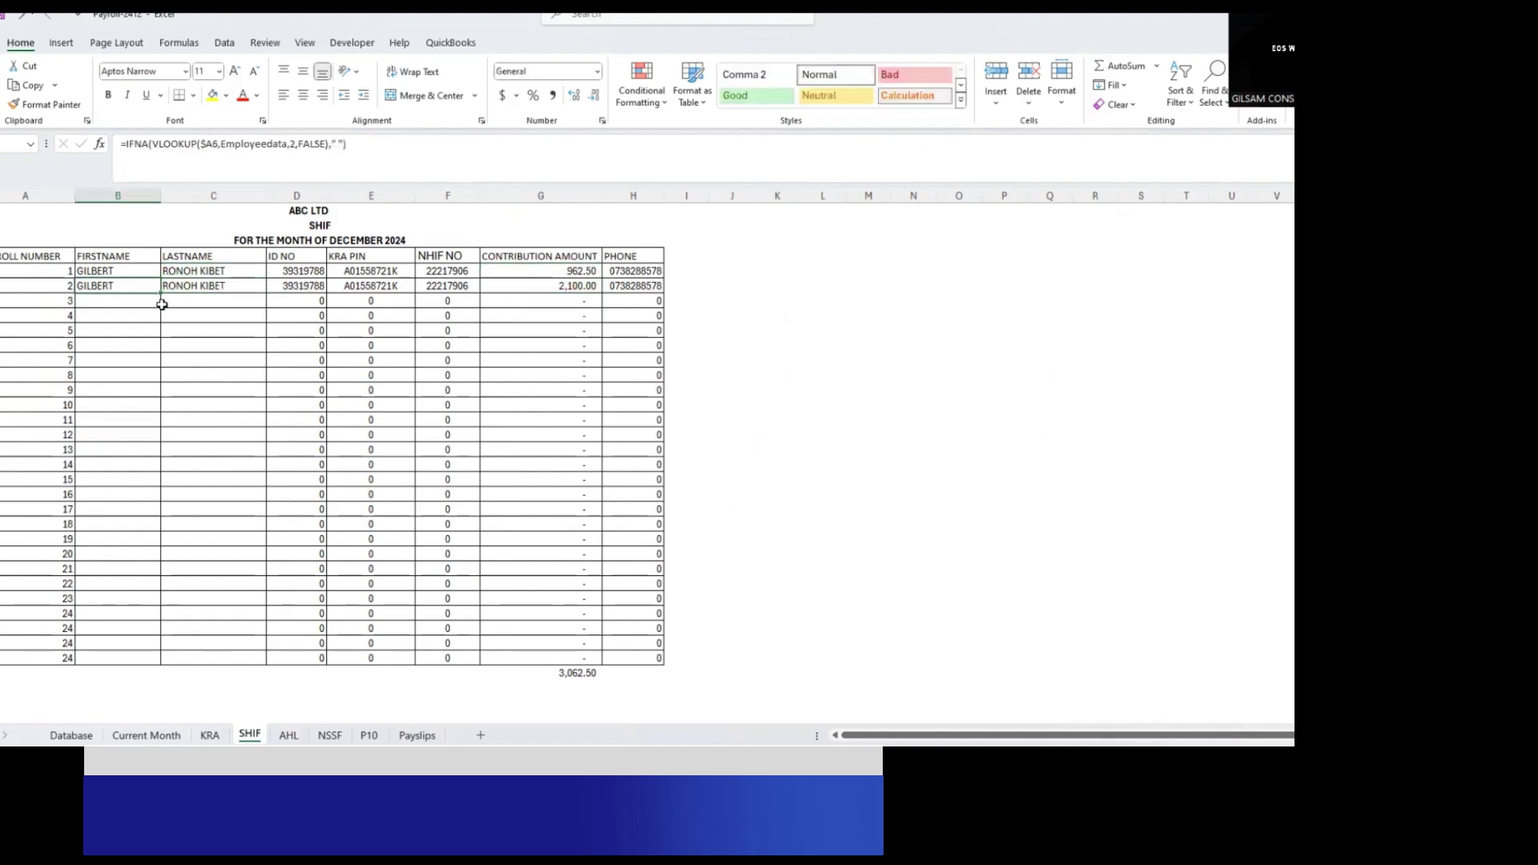
Fill the first row's SHIF formulas down, making the second contribution 962.50 and total 1,925.00
{"action": "left_click", "coordinate": [901, 348]}
{"action": "left_click_drag", "start_coordinate": [96, 286], "coordinate": [578, 287]}
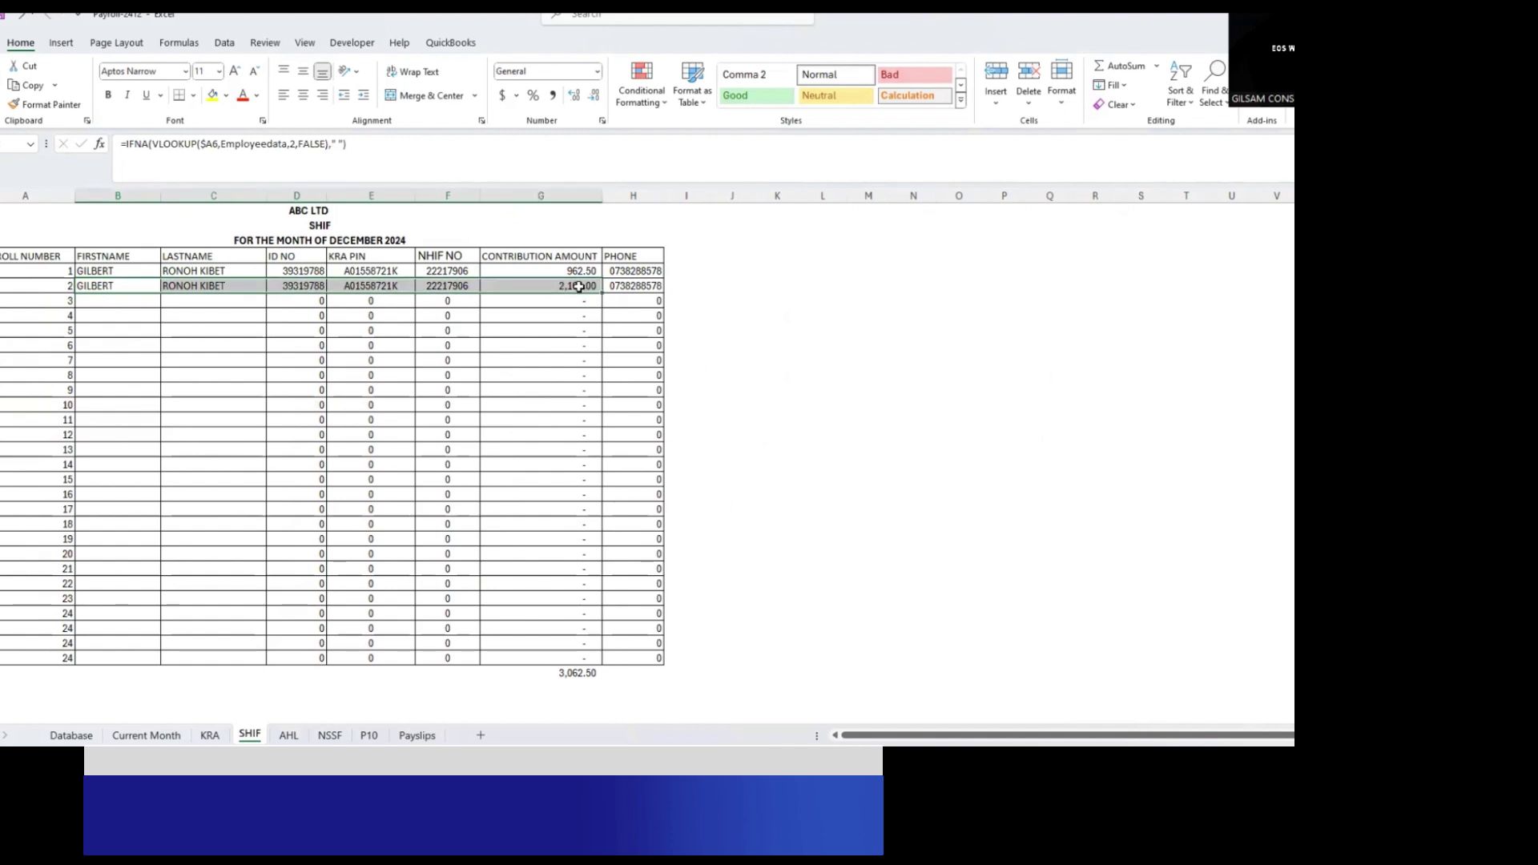
{"action": "left_click_drag", "start_coordinate": [100, 270], "coordinate": [609, 661]}
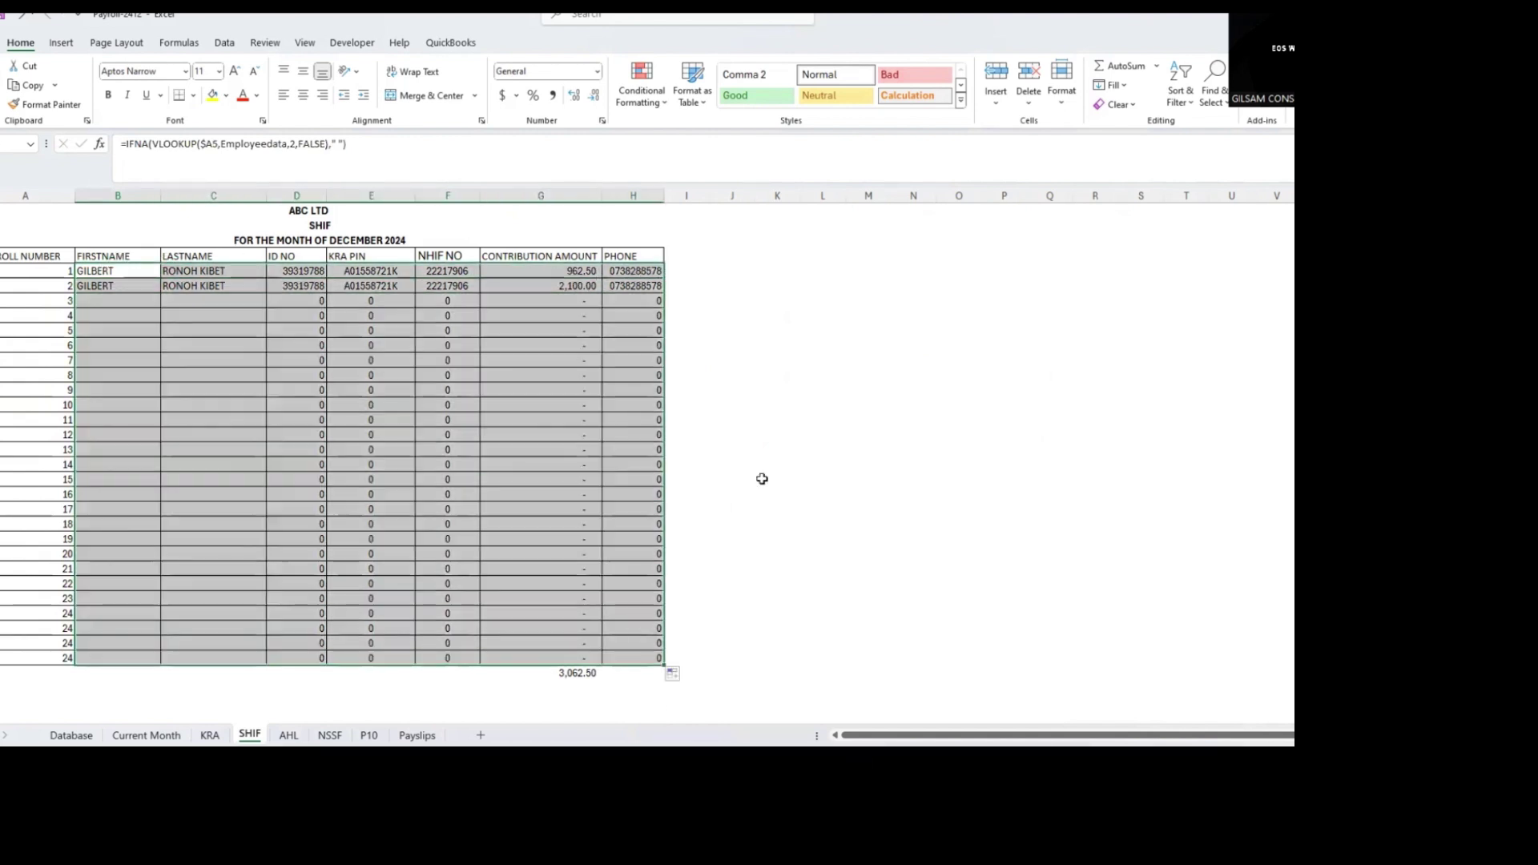
{"action": "left_click", "coordinate": [786, 449]}
{"action": "left_click", "coordinate": [573, 293]}
{"action": "left_click", "coordinate": [565, 680]}
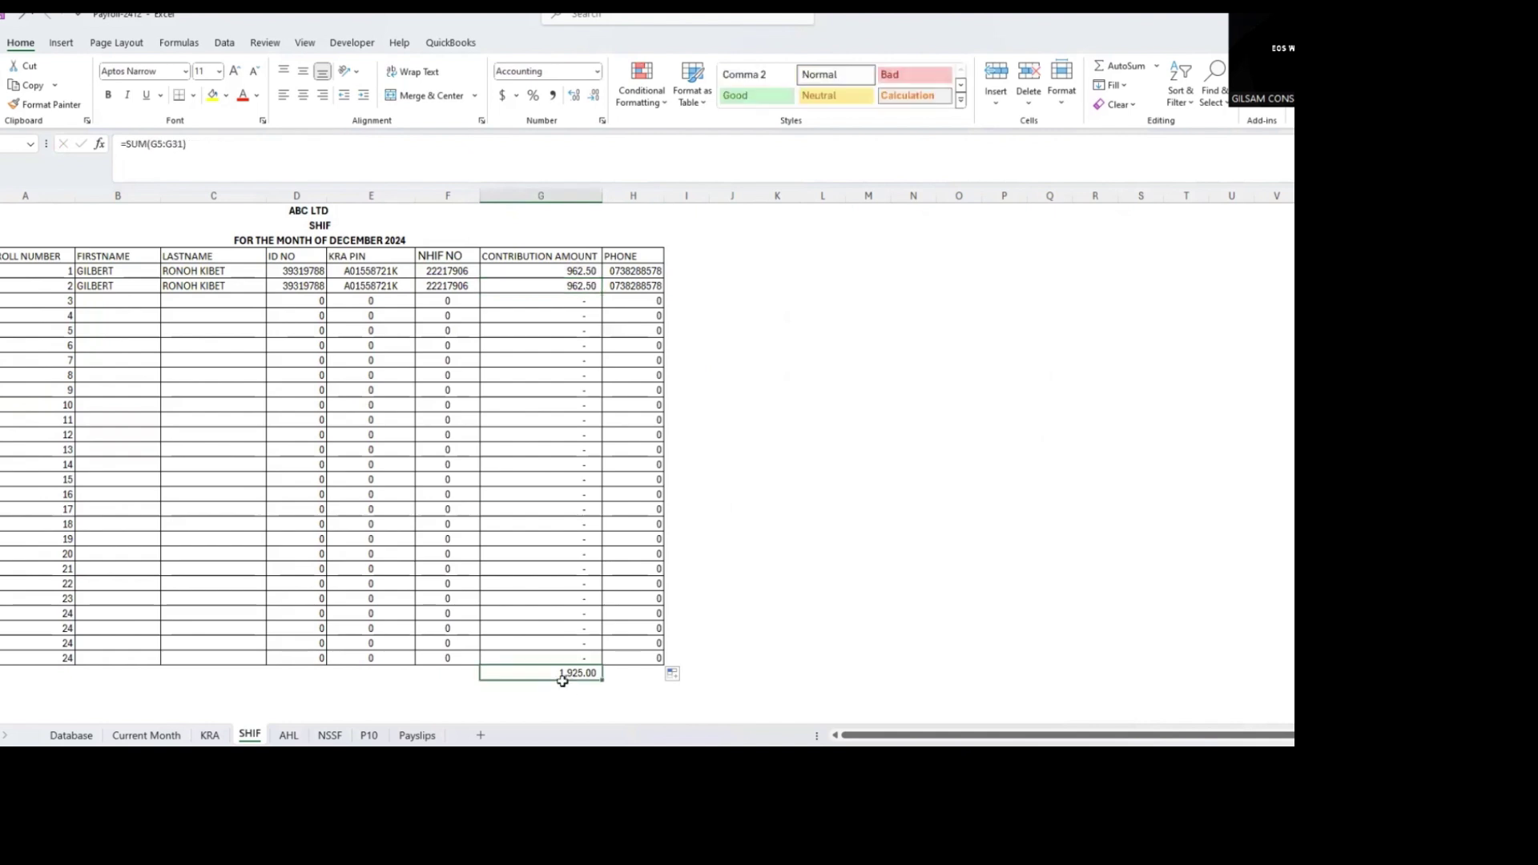